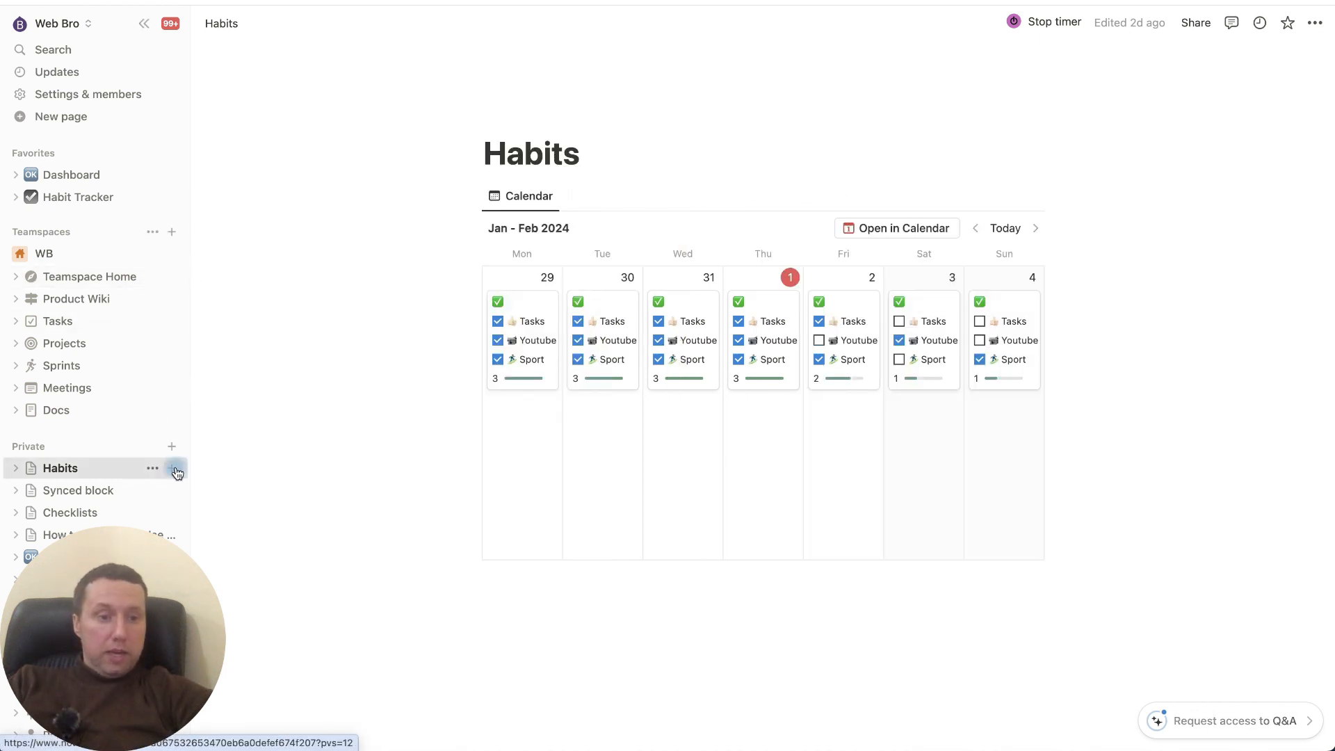
# Create a new private page set up as a calendar with a new database as its data source
pyautogui.click(170, 452)
pyautogui.click(498, 360)
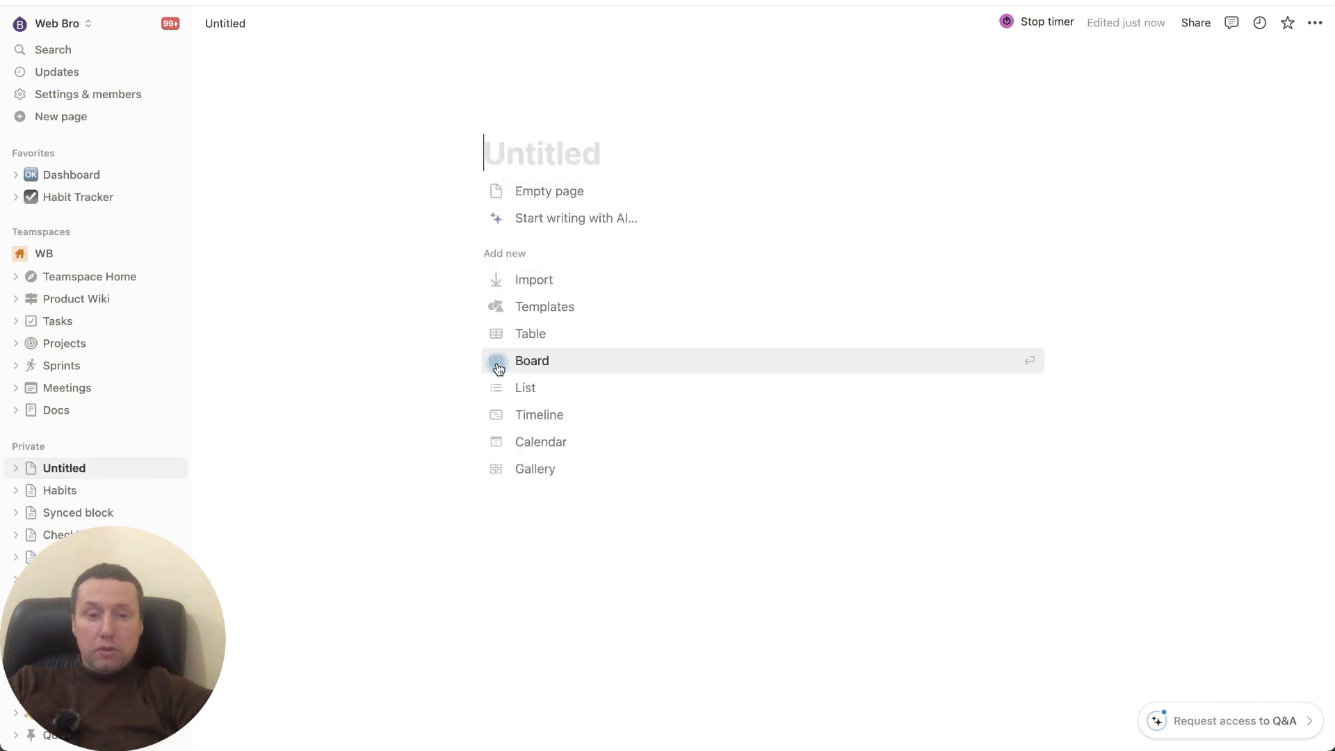
pyautogui.click(532, 435)
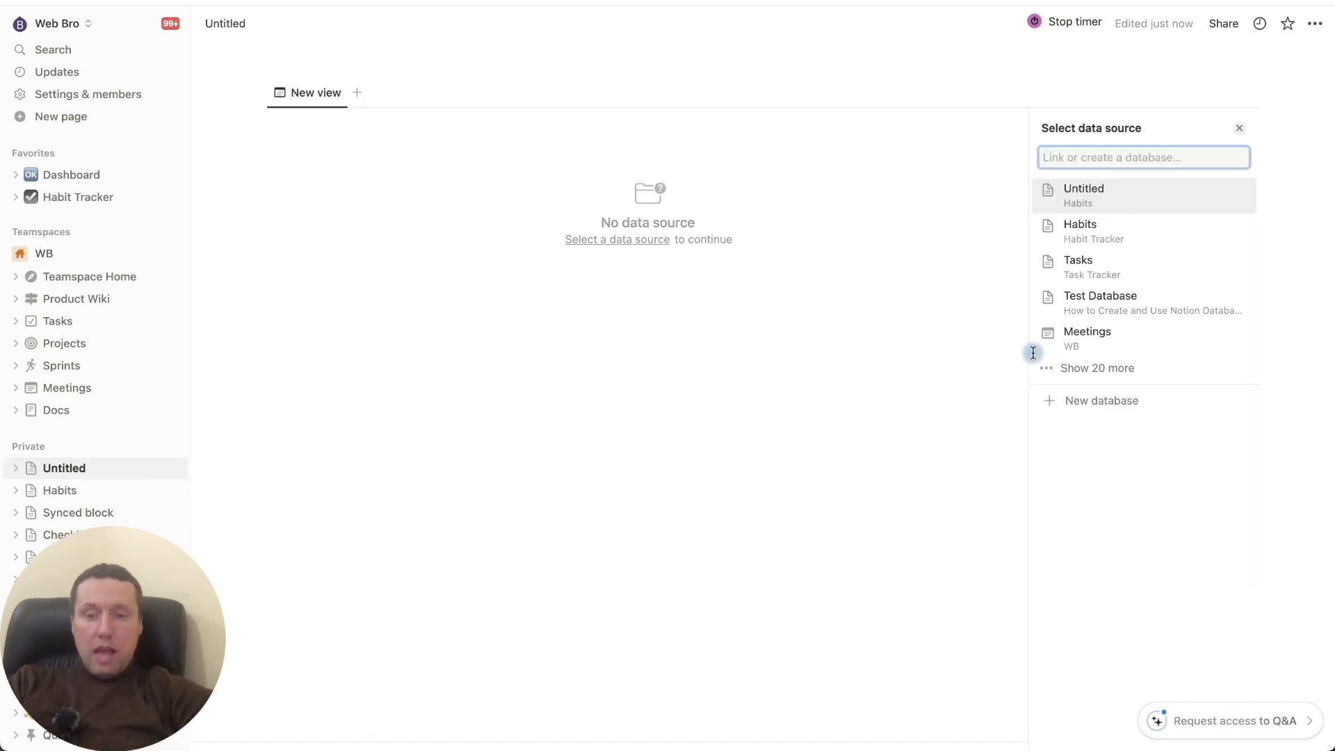
pyautogui.click(1091, 406)
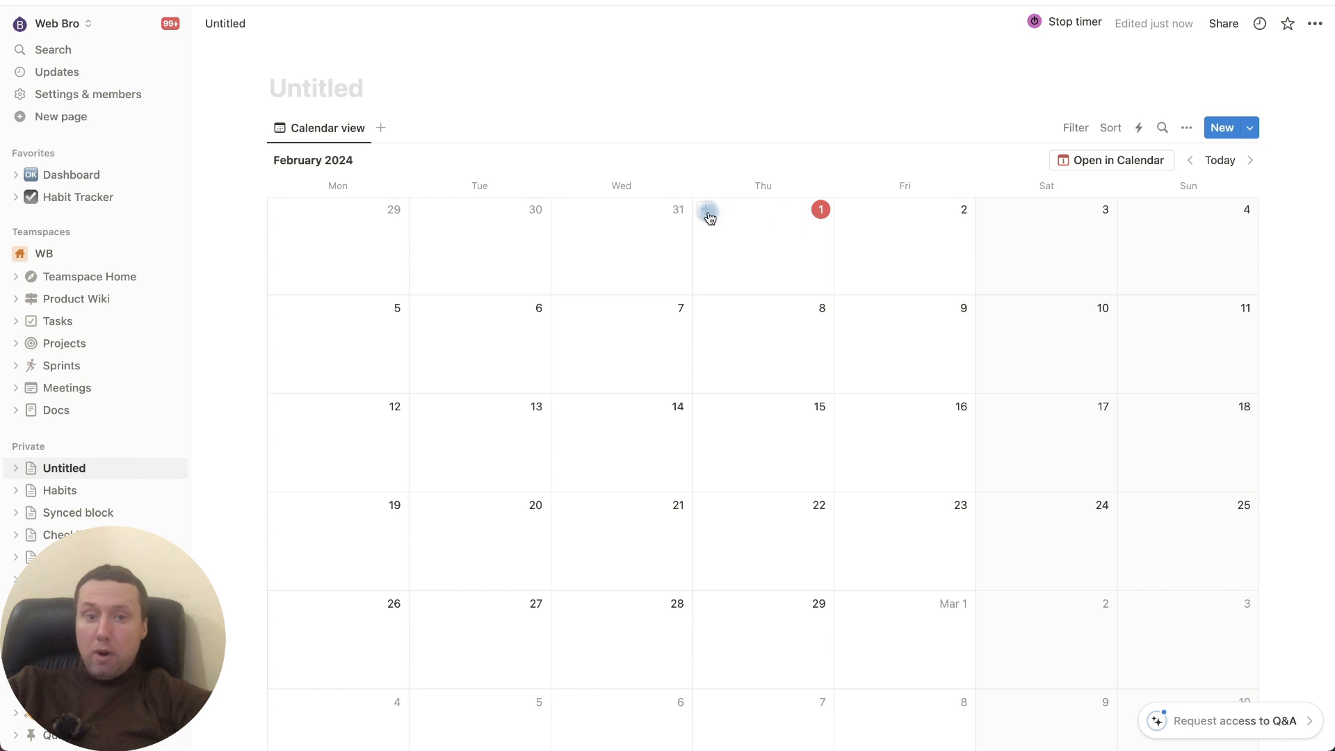
# Add a calendar entry on February 1, 2024 and give it a checkbox property named Tasks
pyautogui.click(708, 216)
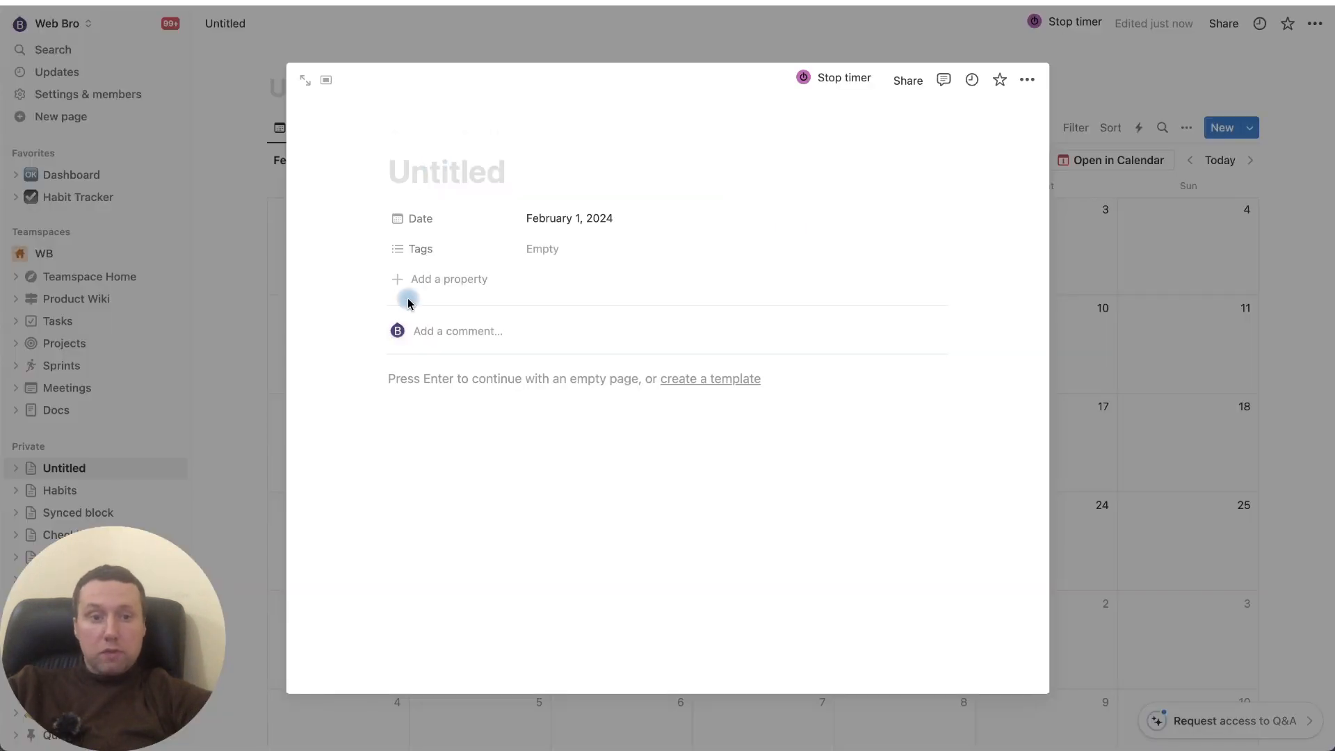
pyautogui.click(398, 281)
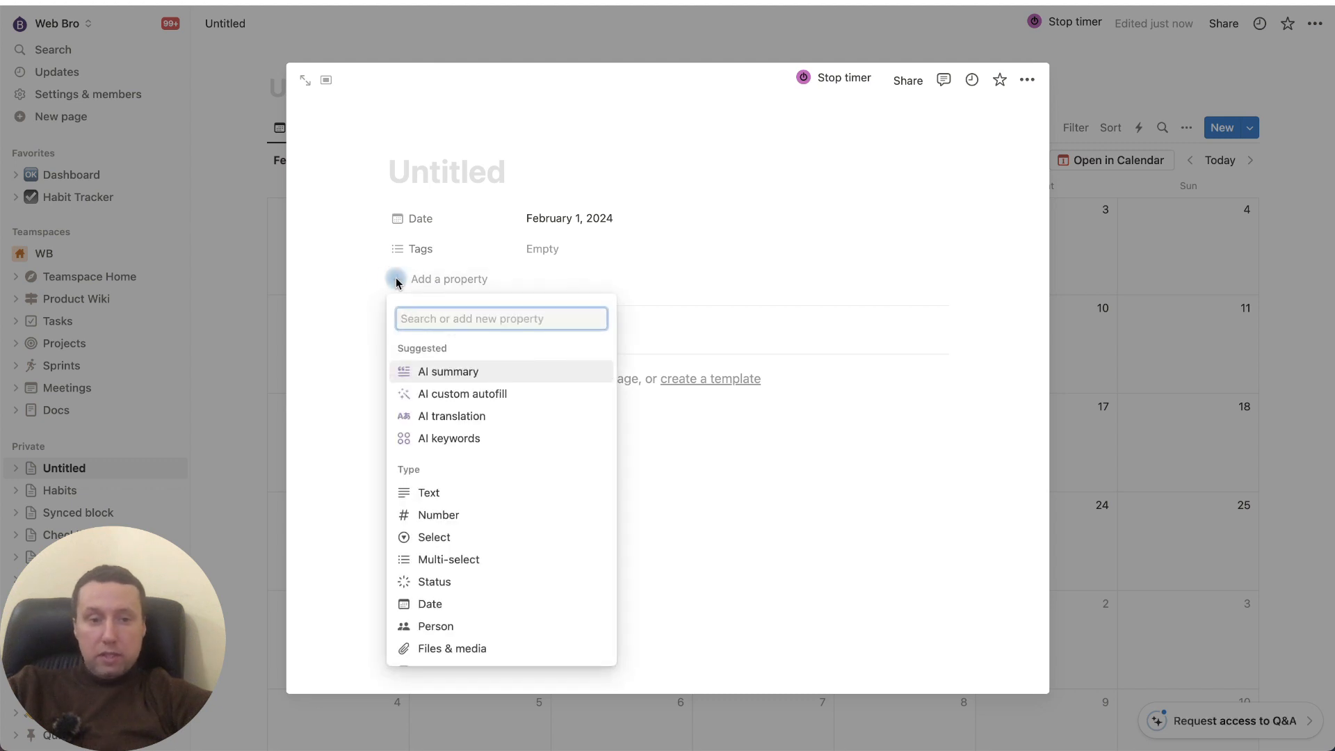
pyautogui.scroll(-3, 477, 604)
pyautogui.scroll(-2, 480, 605)
pyautogui.click(465, 417)
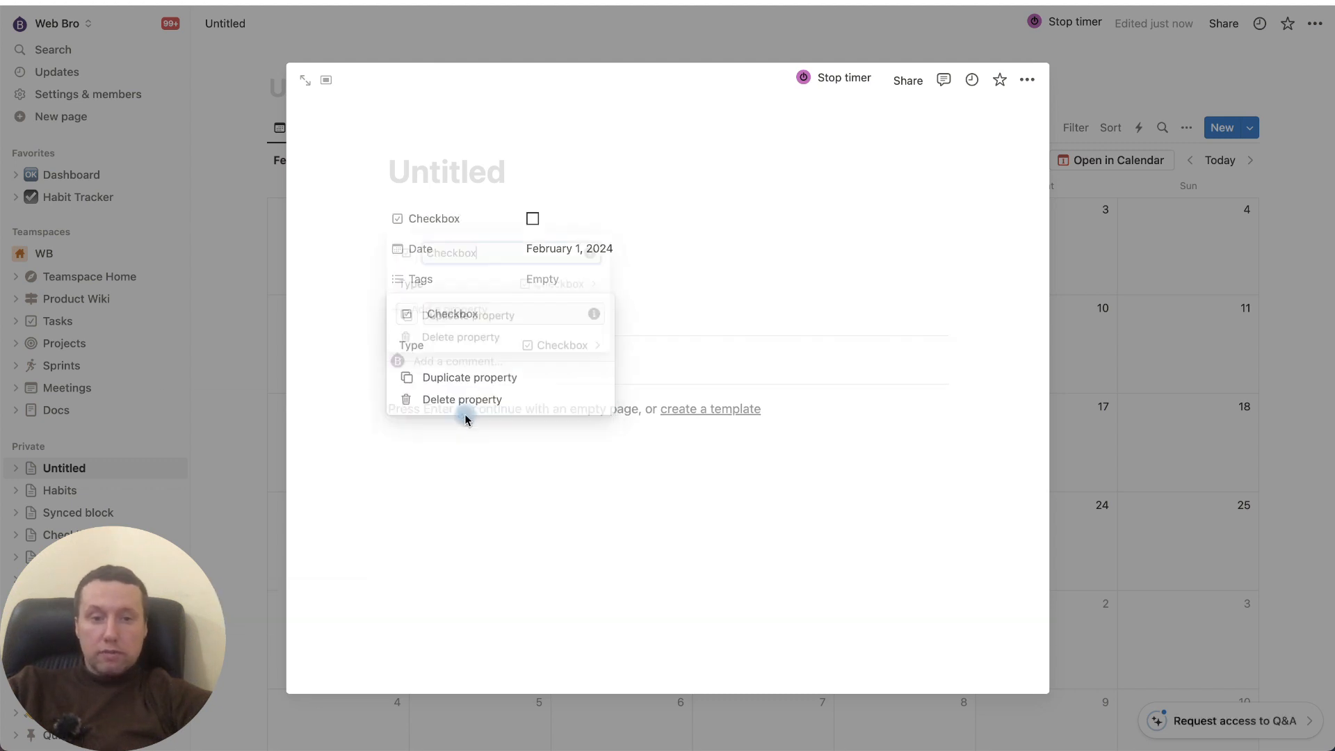
pyautogui.write('Tasks')
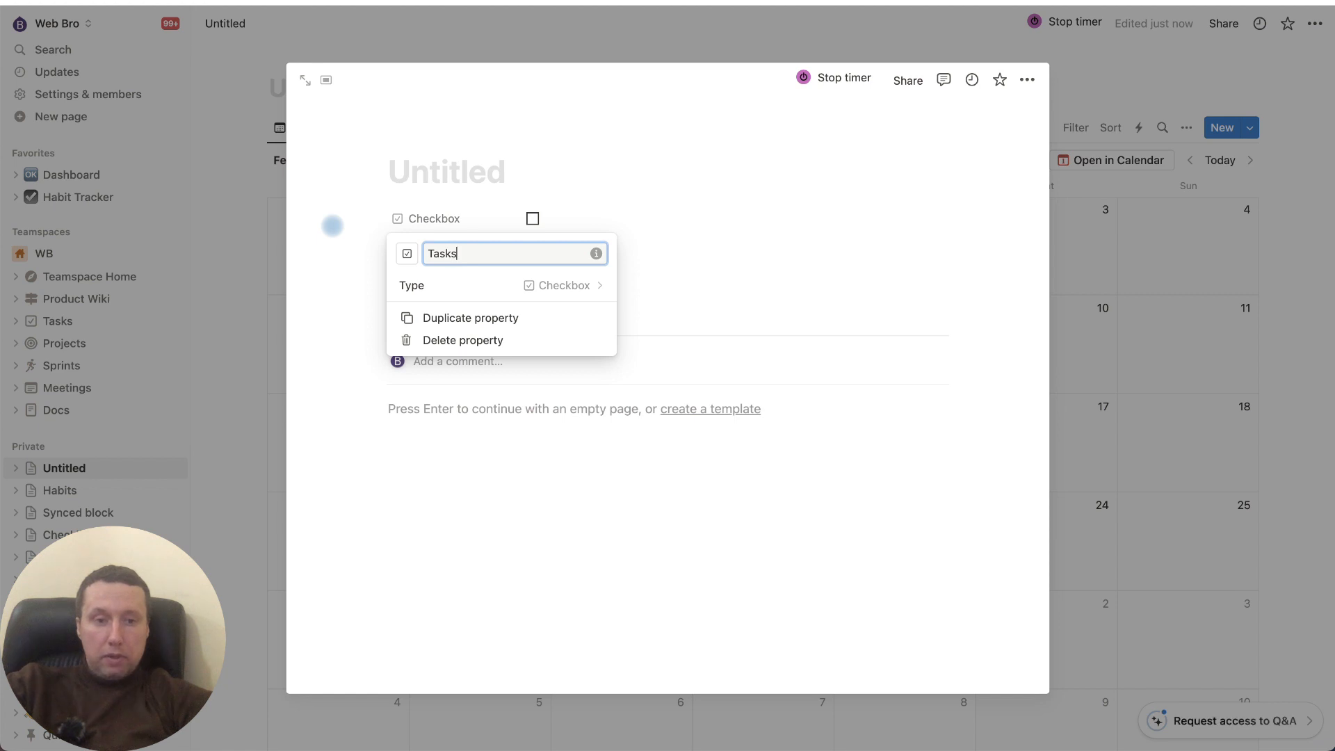
pyautogui.press('Return')
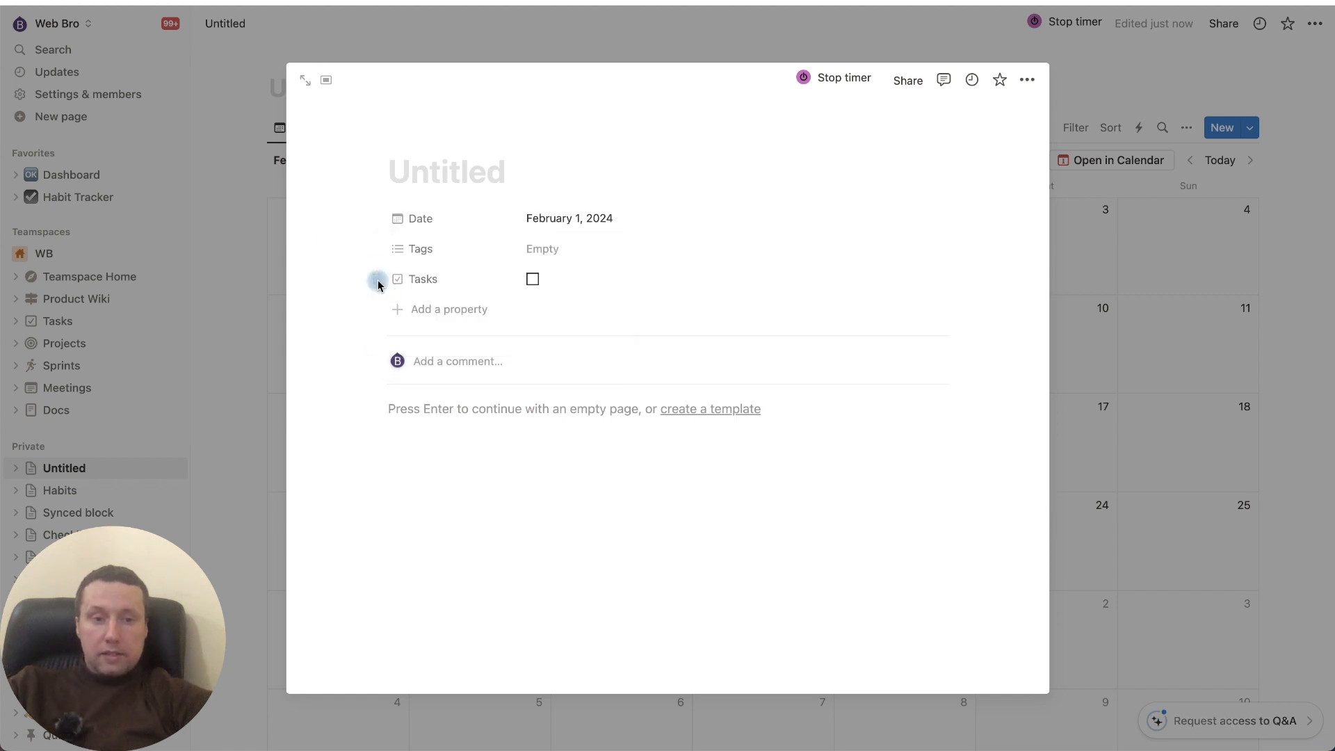
# Duplicate the Tasks checkbox property and rename the copy as Learning
pyautogui.click(374, 278)
pyautogui.click(466, 388)
pyautogui.click(374, 308)
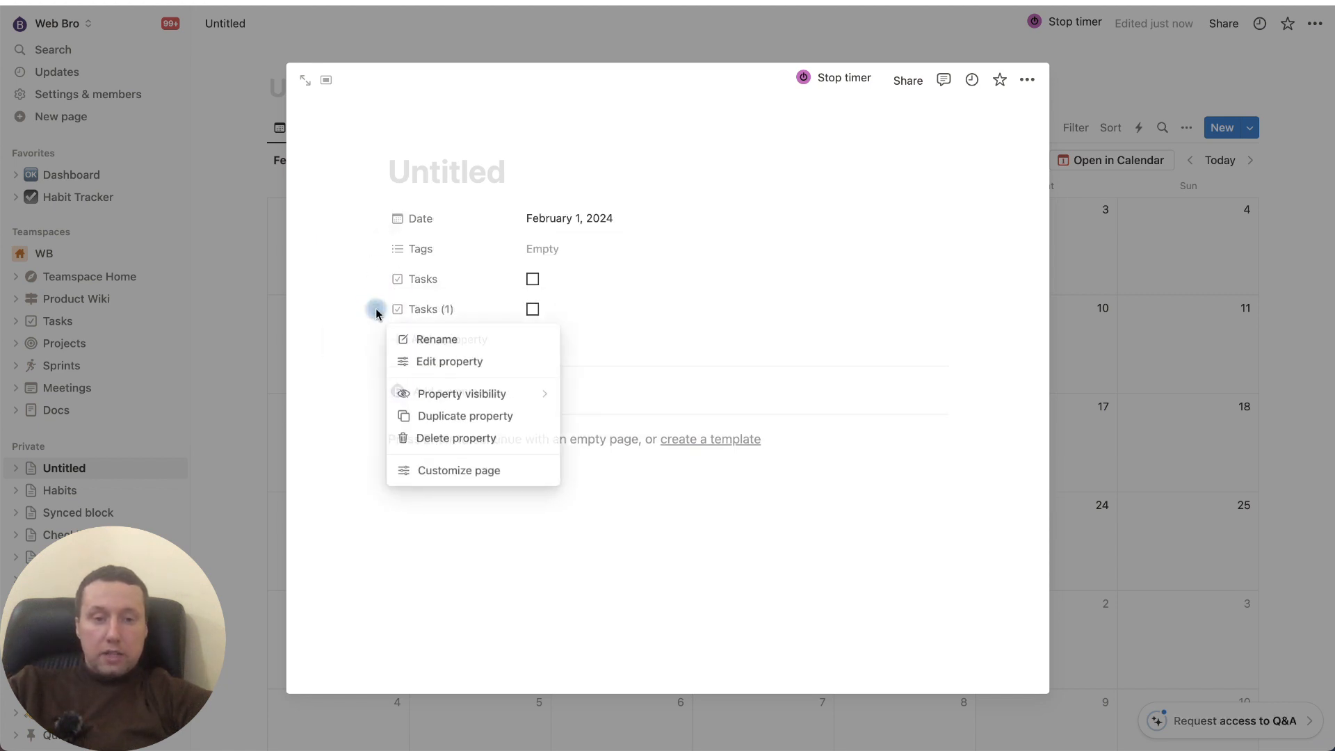
pyautogui.click(434, 339)
pyautogui.write('Learning')
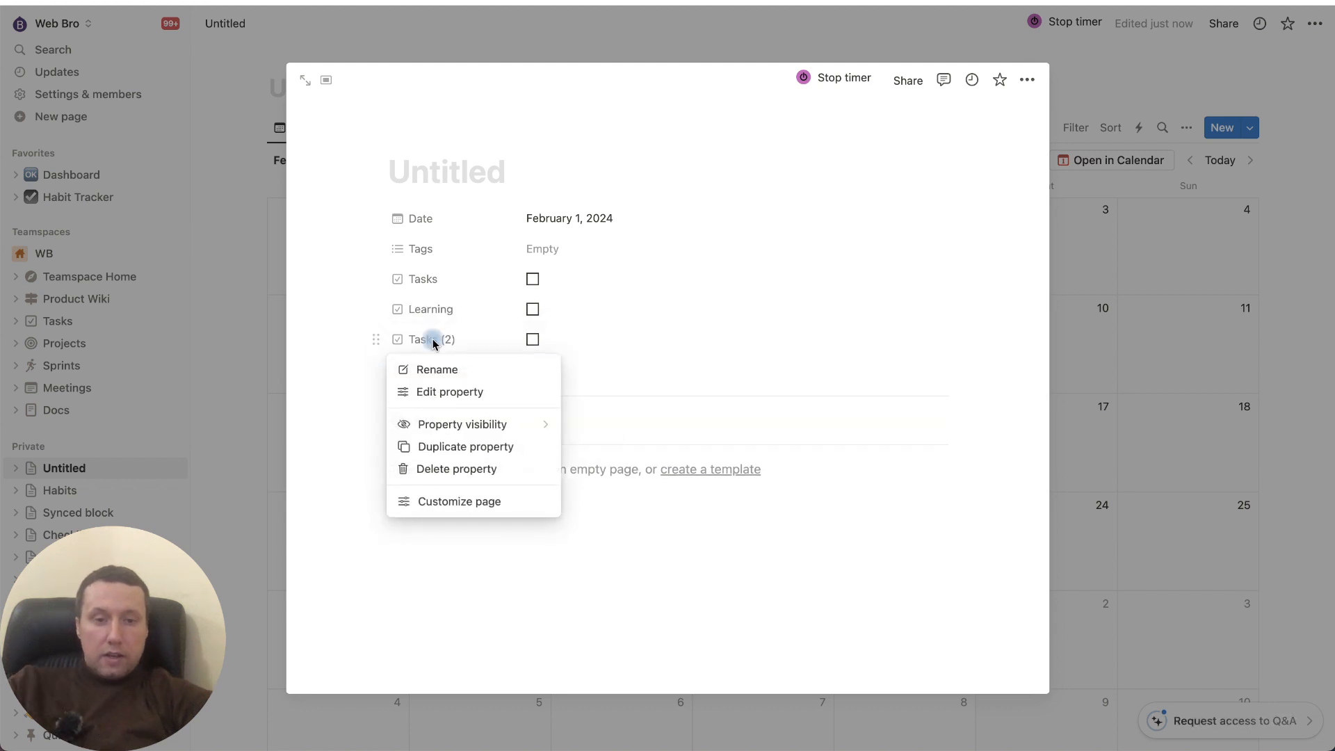
# Rename the second copy of the Tasks checkbox property as Sport
pyautogui.click(447, 370)
pyautogui.press('super+a')
pyautogui.write('Sport')
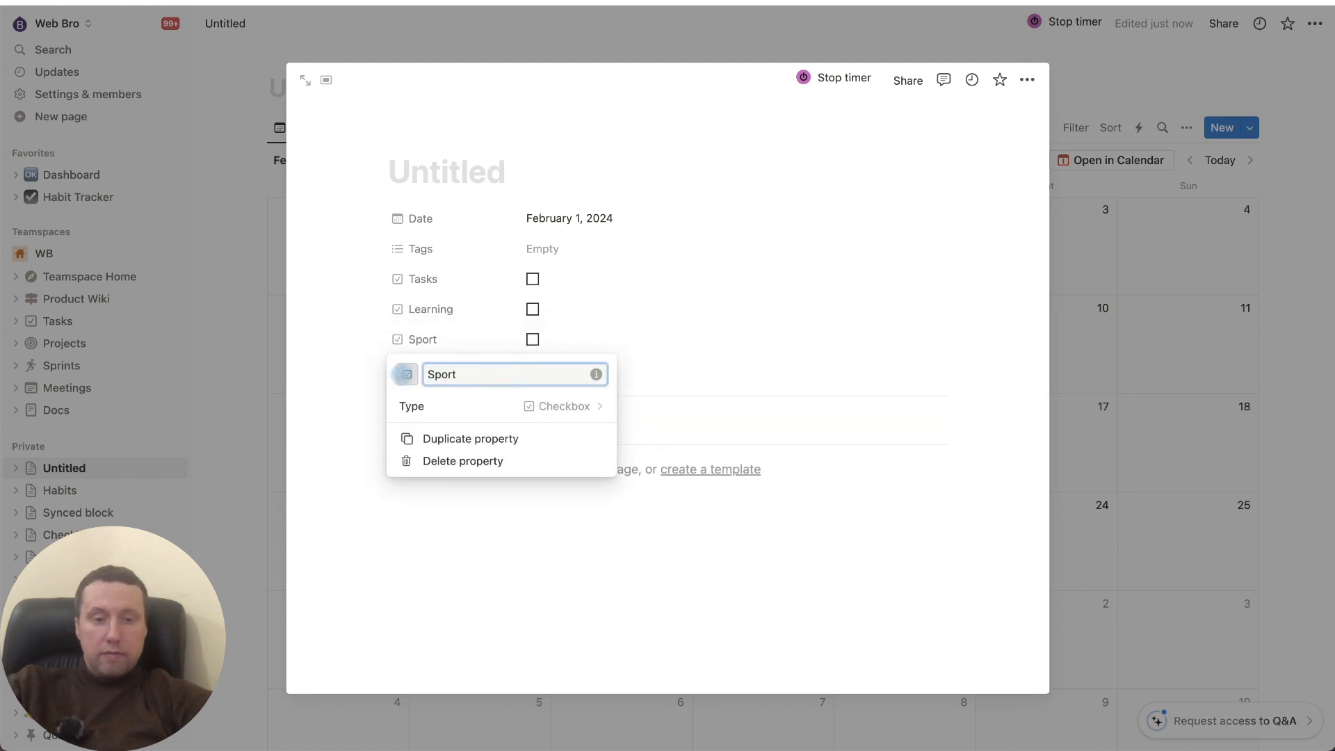
pyautogui.press('Return')
# Title the February 1 entry with a check mark emoji and return to the calendar
pyautogui.click(429, 174)
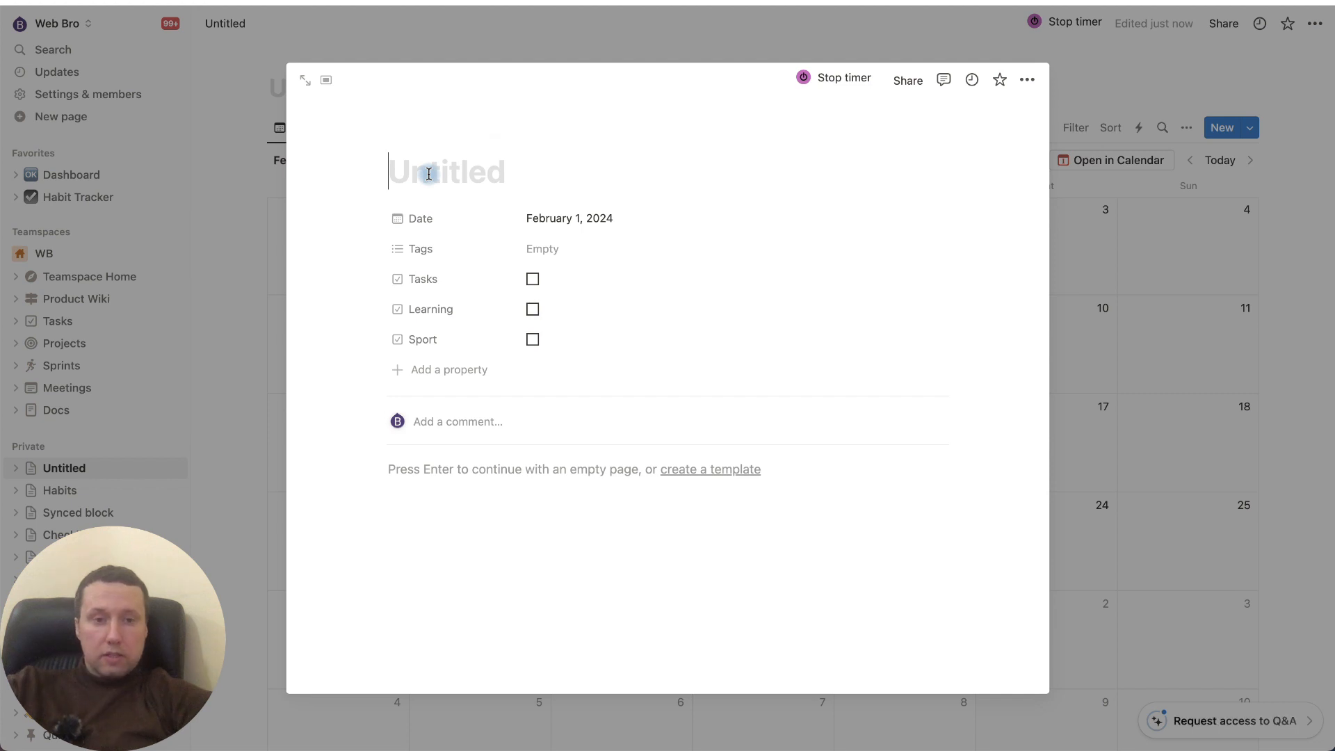
pyautogui.write(':chec')
pyautogui.click(417, 210)
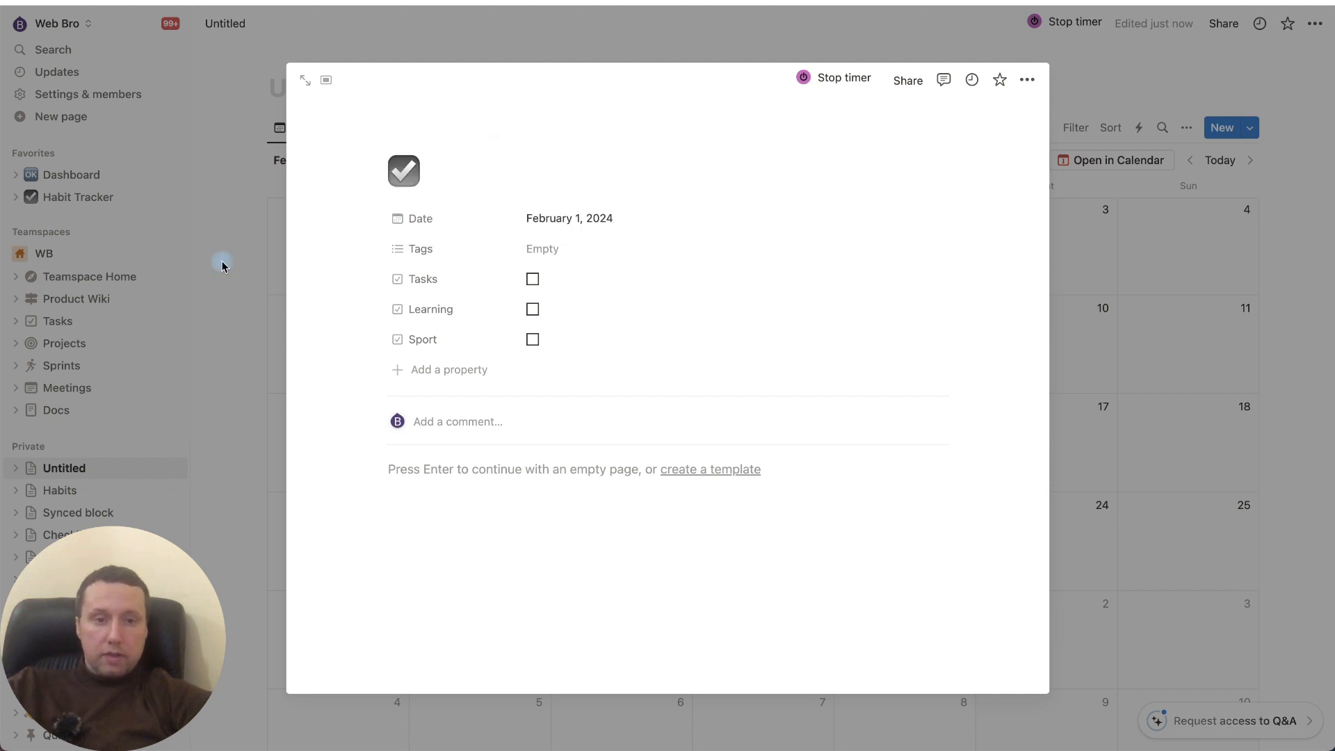
pyautogui.click(234, 264)
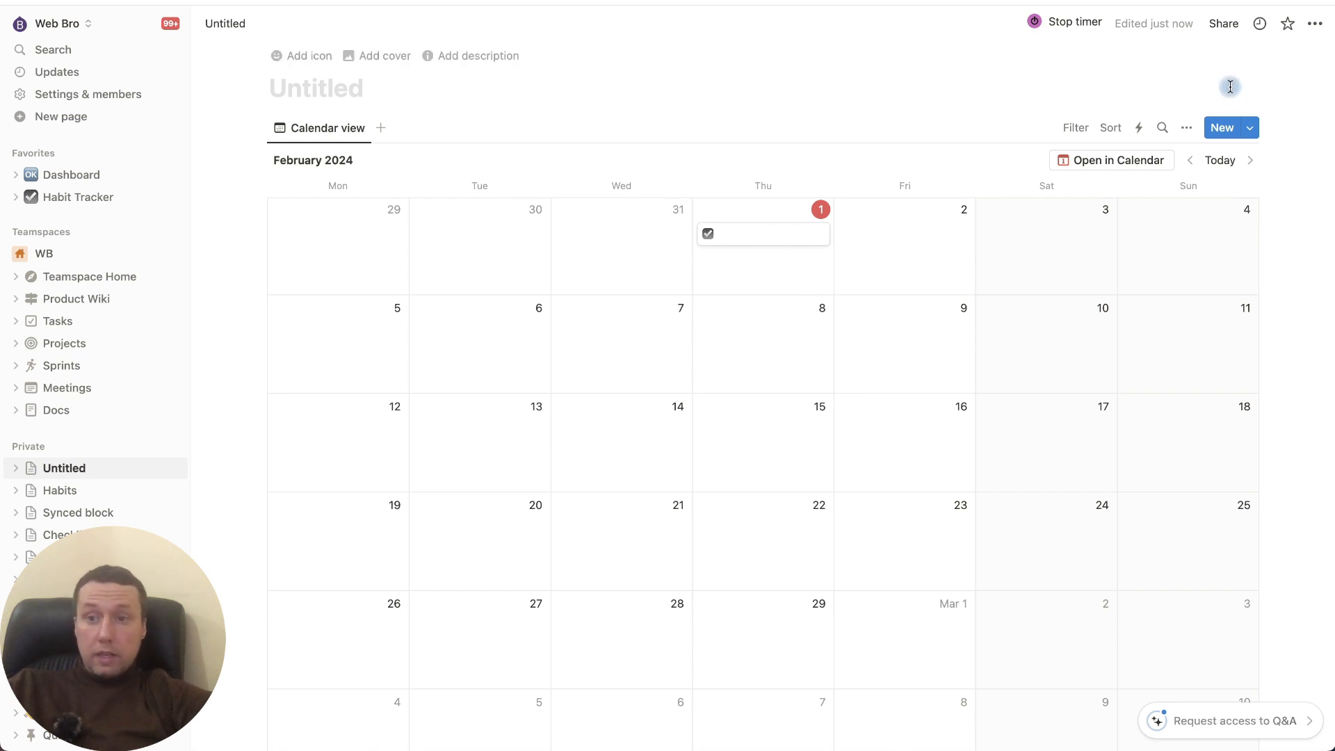
# Show the Tasks, Learning and Sport properties on the calendar cards
pyautogui.click(1189, 132)
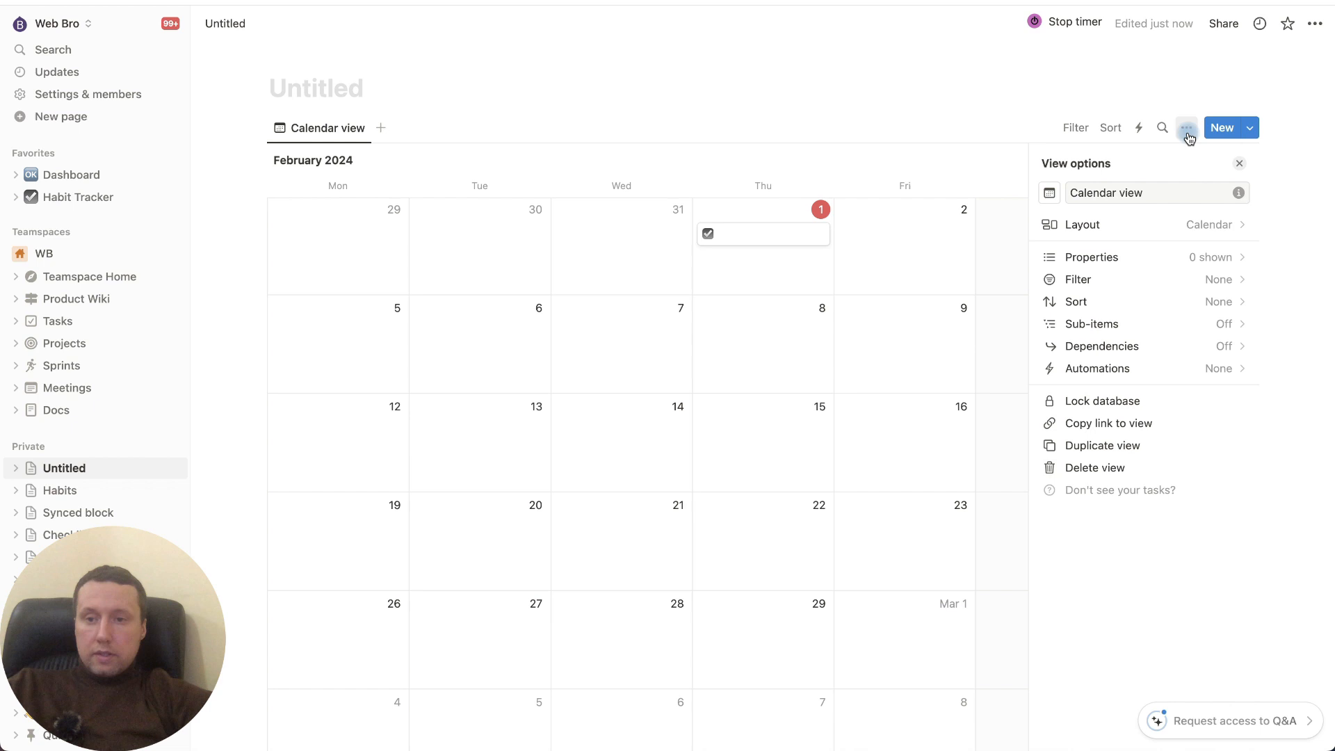
pyautogui.click(1184, 258)
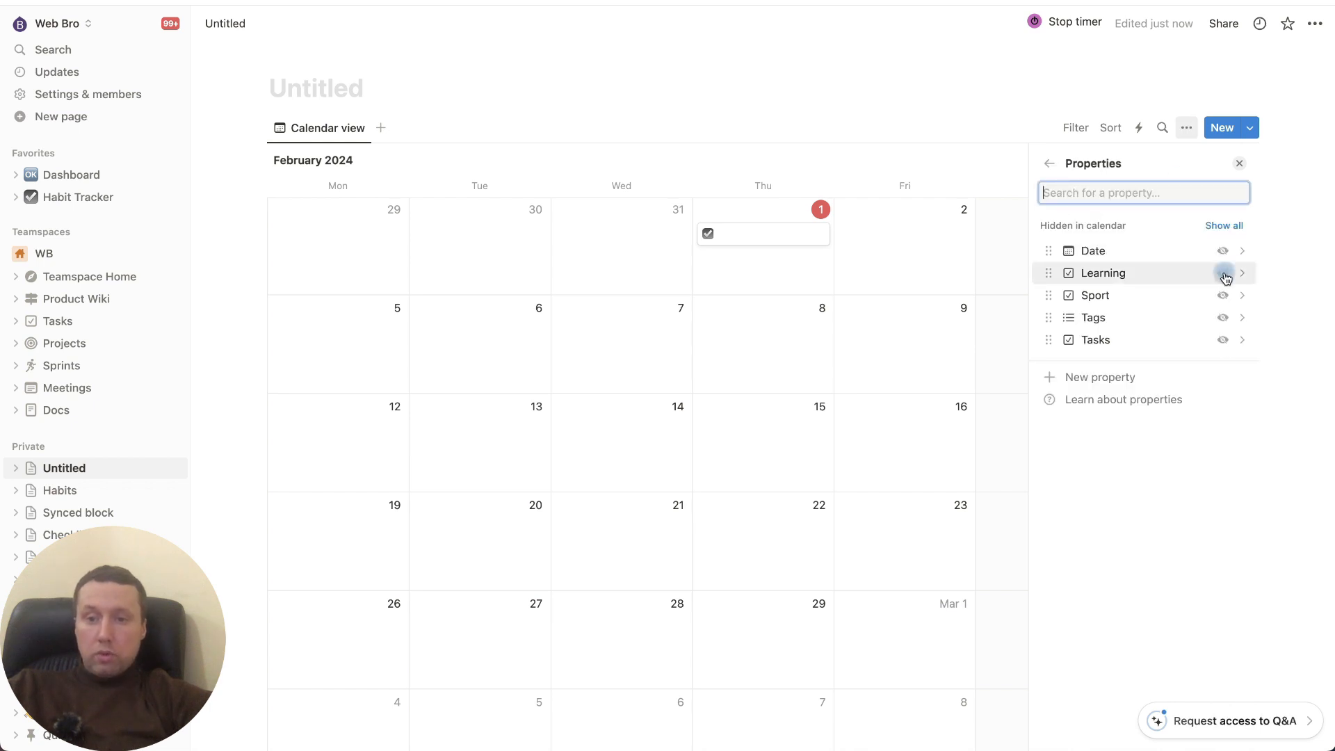
pyautogui.click(1223, 340)
pyautogui.click(1225, 328)
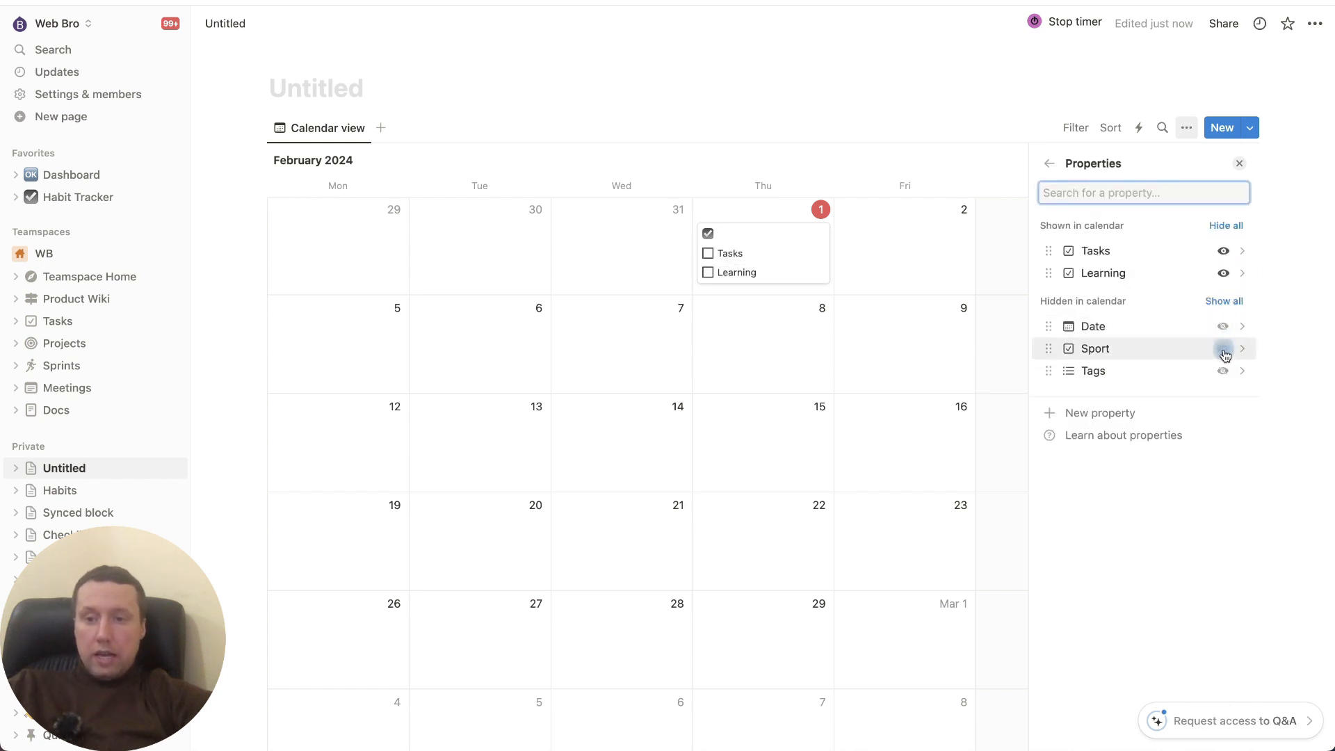
pyautogui.click(1225, 351)
pyautogui.click(899, 81)
# Mark Tasks, Learning and Sport as done on the February 1 card
pyautogui.click(707, 253)
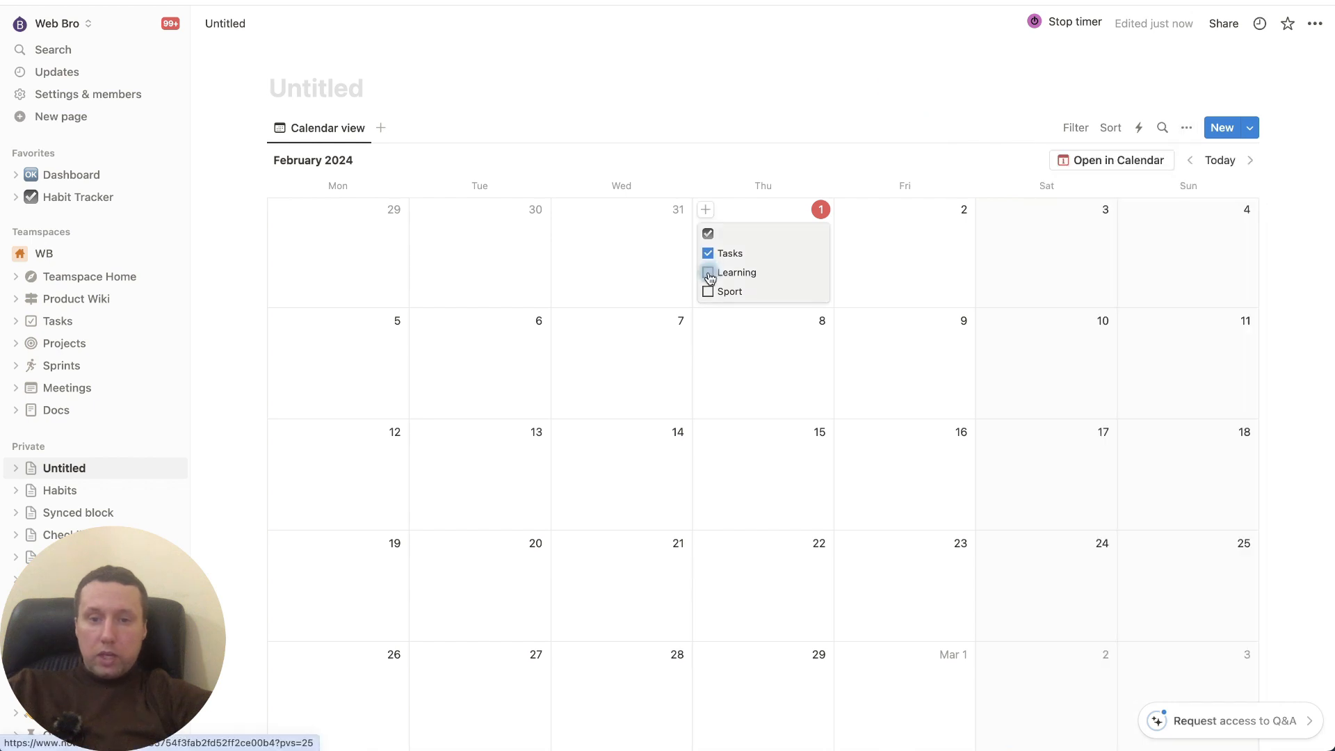
pyautogui.click(708, 272)
pyautogui.click(708, 291)
# Add an untitled entry on February 2 and return to the calendar
pyautogui.scroll(-2, 708, 292)
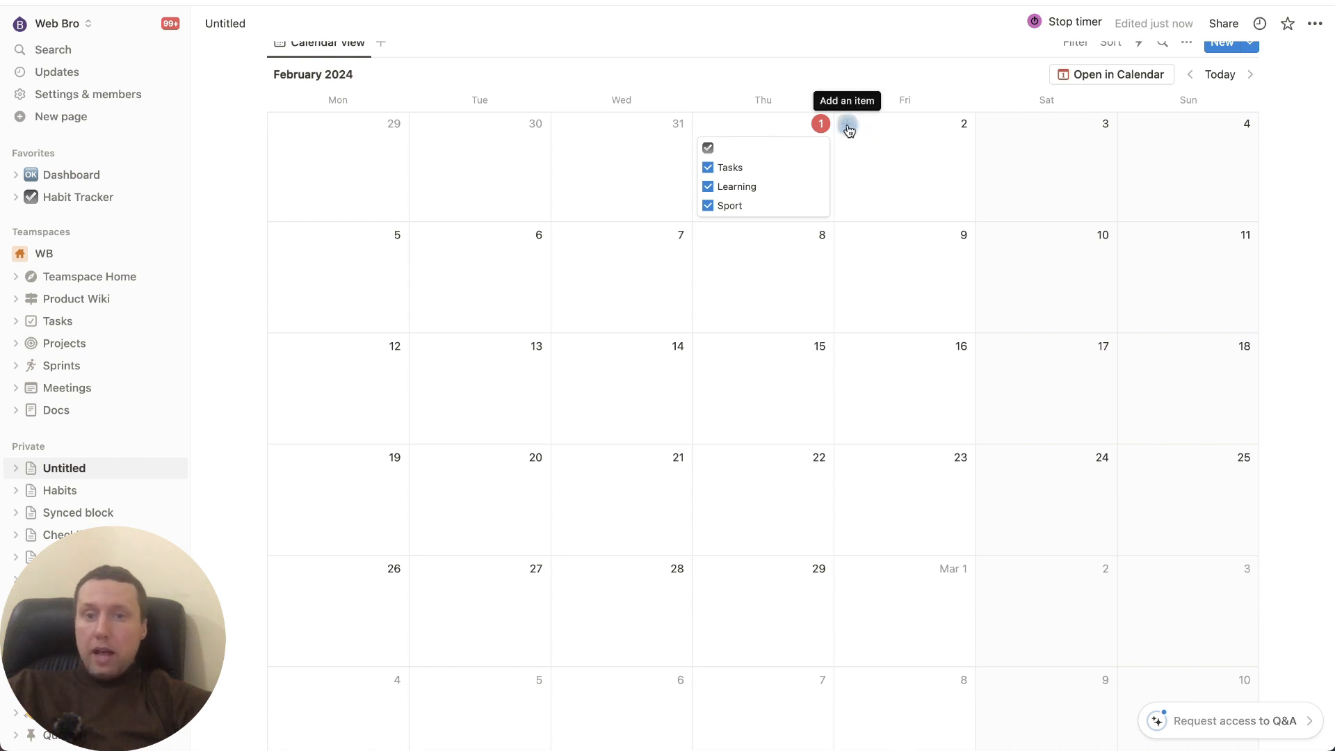
pyautogui.click(849, 127)
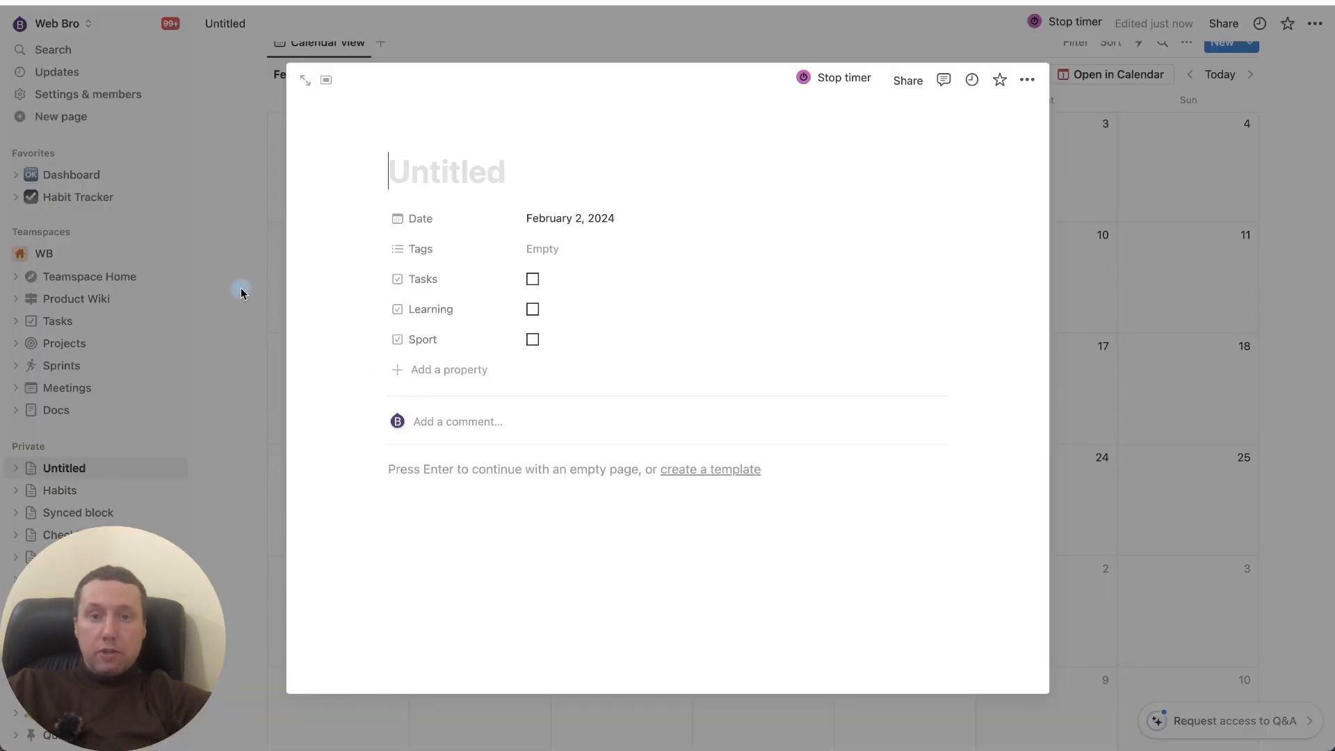
pyautogui.click(239, 298)
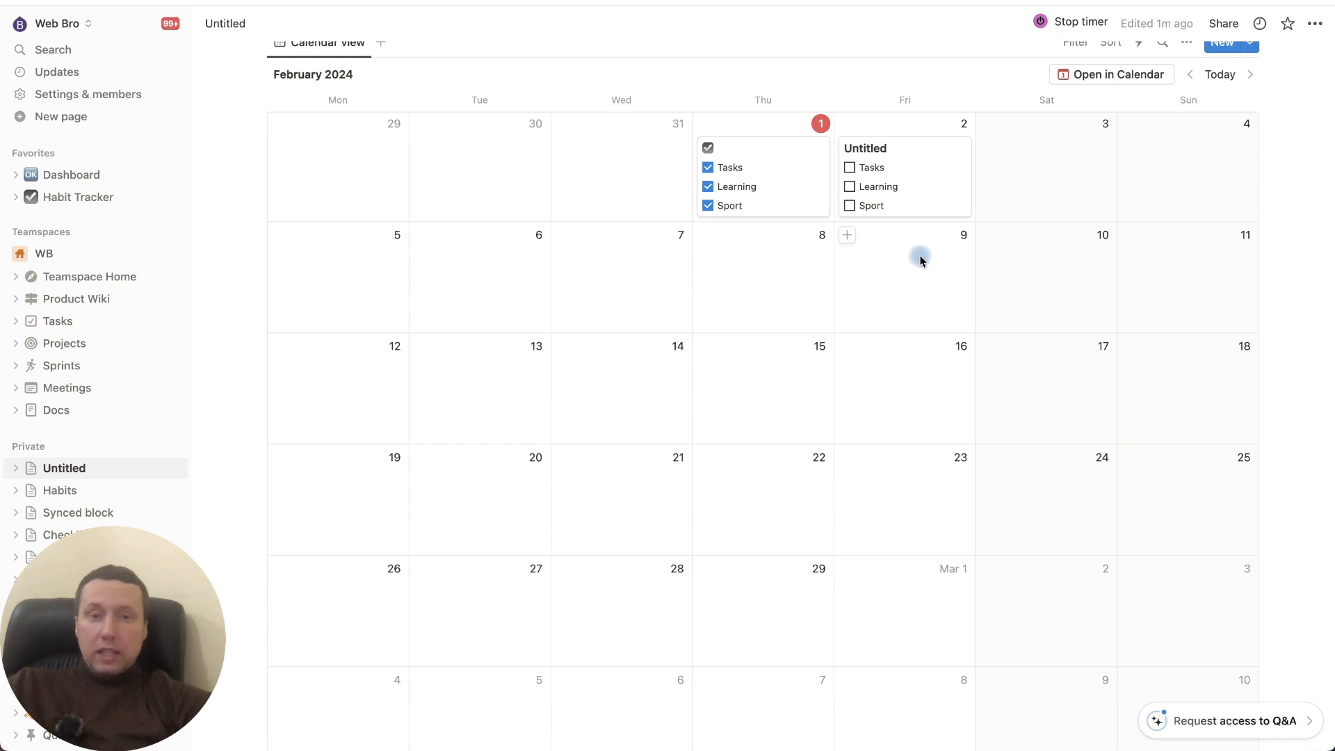
# Change the calendar layout to show a week instead of a month and go to the current week
pyautogui.scroll(2, 920, 260)
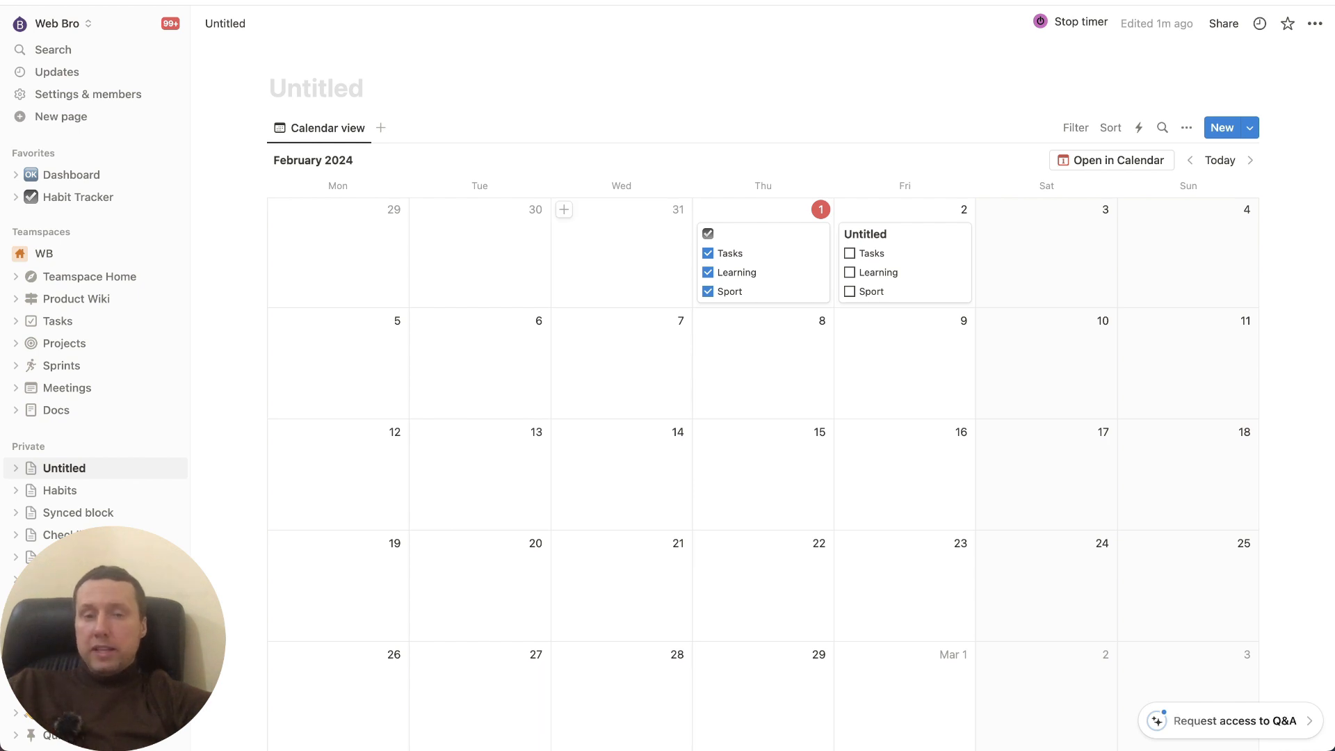
pyautogui.click(1186, 127)
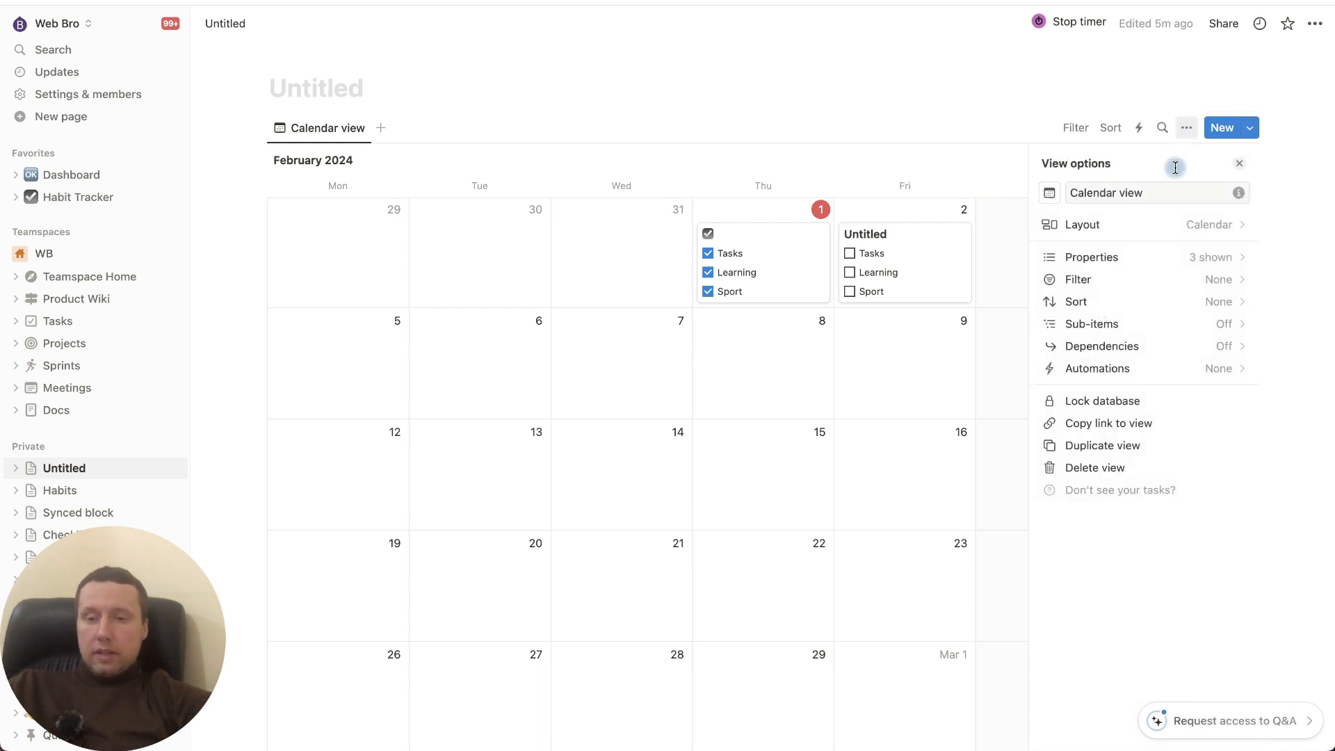
pyautogui.click(1180, 225)
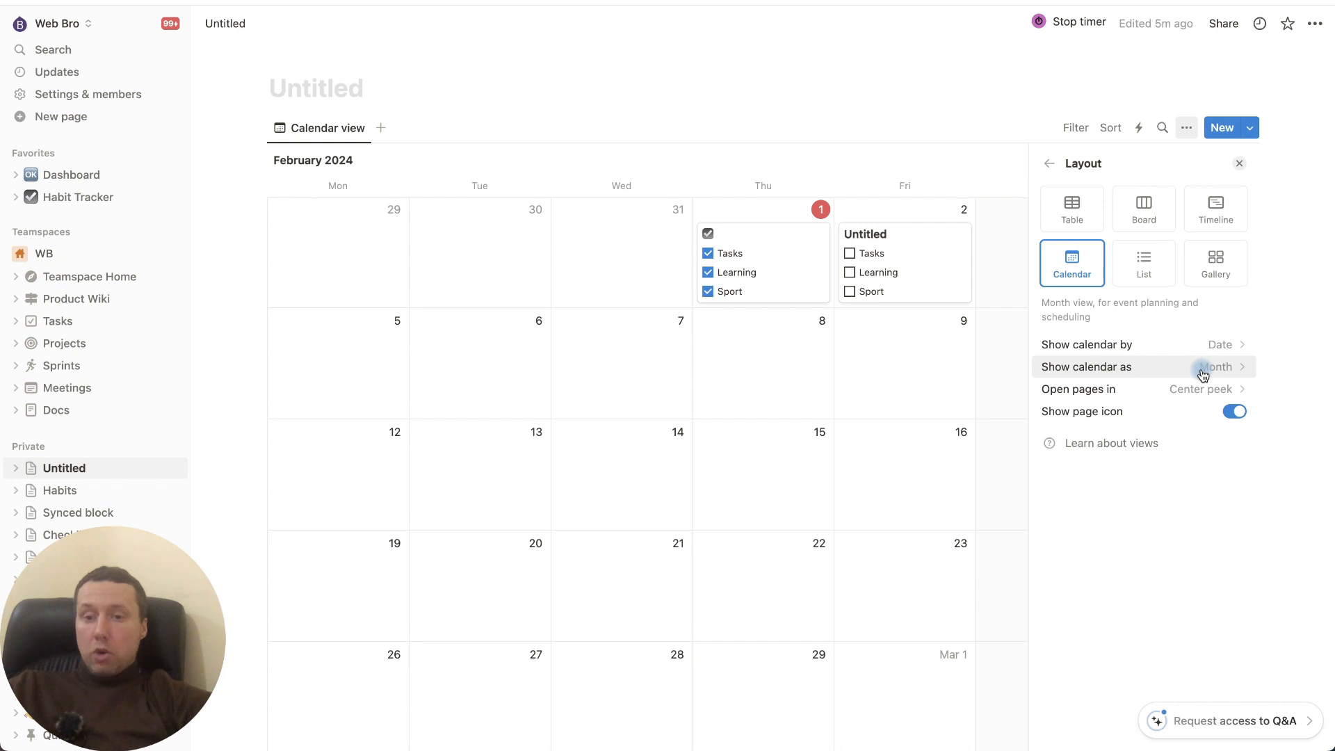
pyautogui.click(1203, 372)
pyautogui.click(1192, 410)
pyautogui.click(1274, 258)
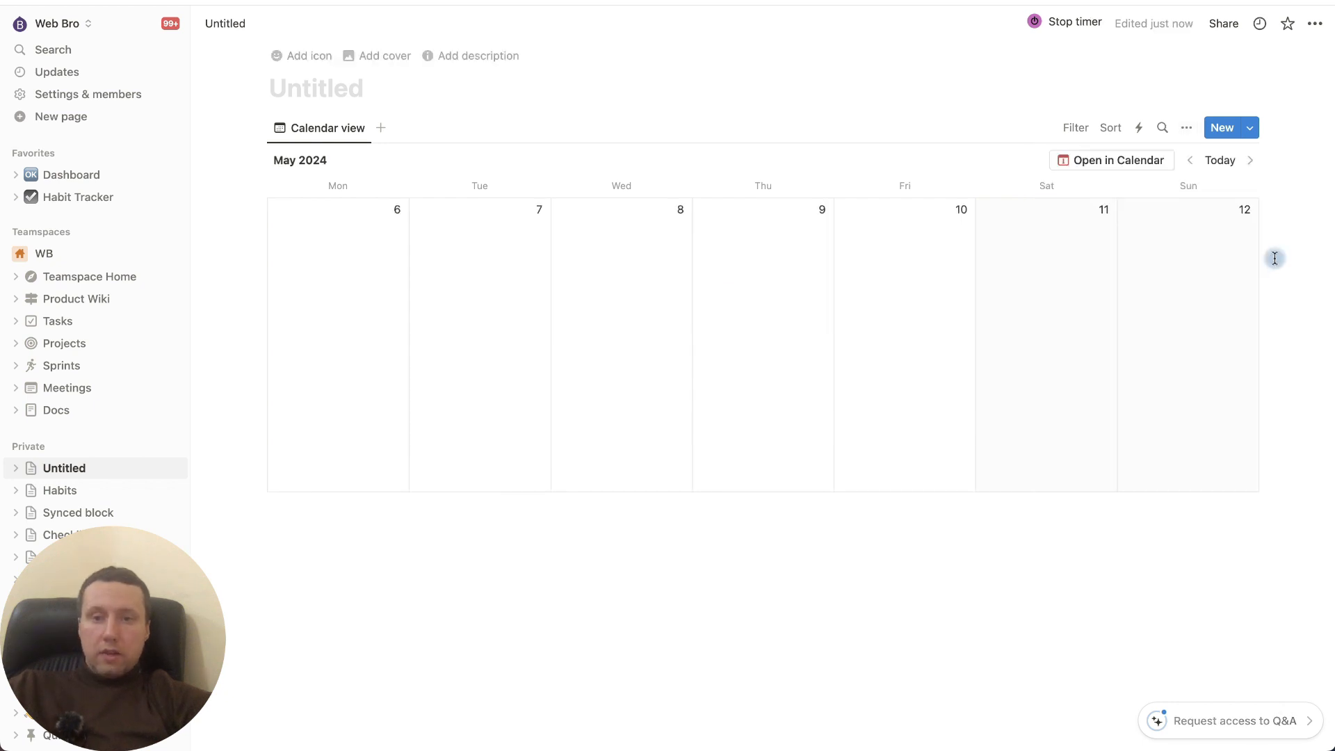
pyautogui.click(1219, 160)
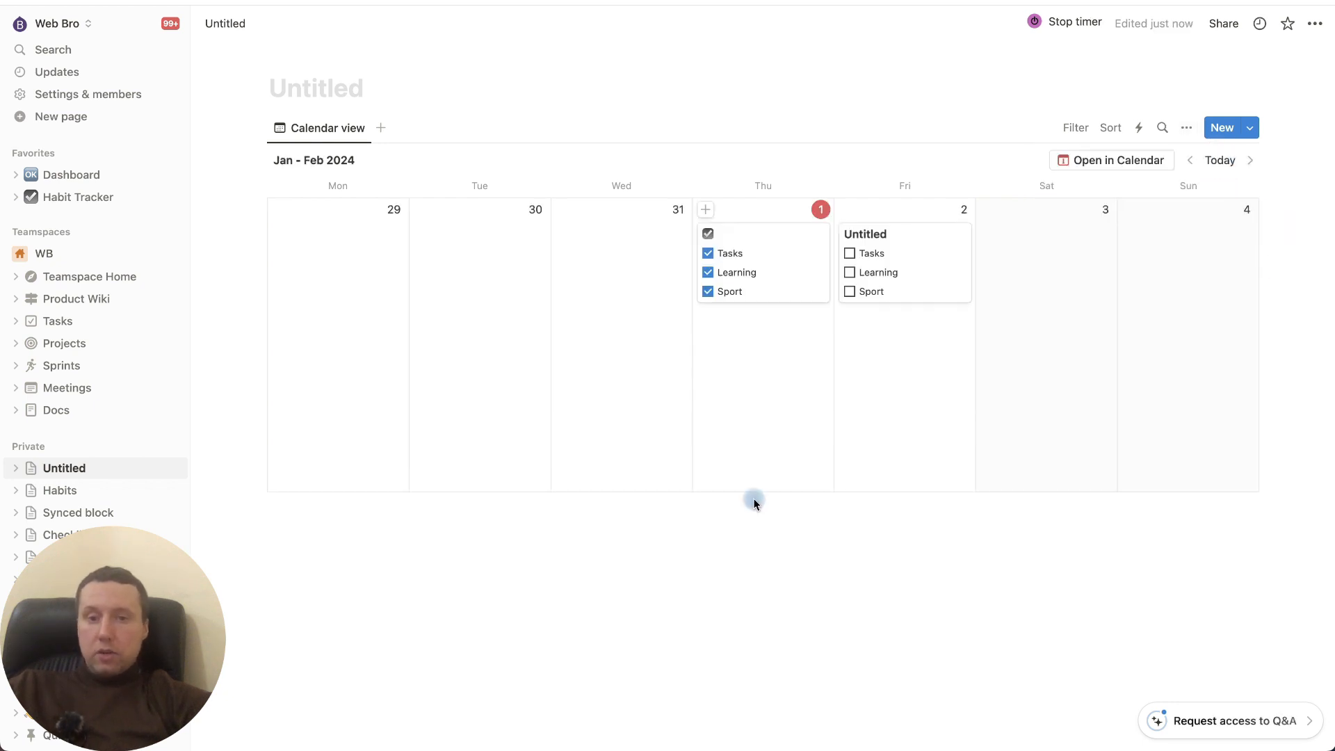
# Open the existing Habits page and clear the Youtube checkbox on Monday the 29th
pyautogui.click(83, 491)
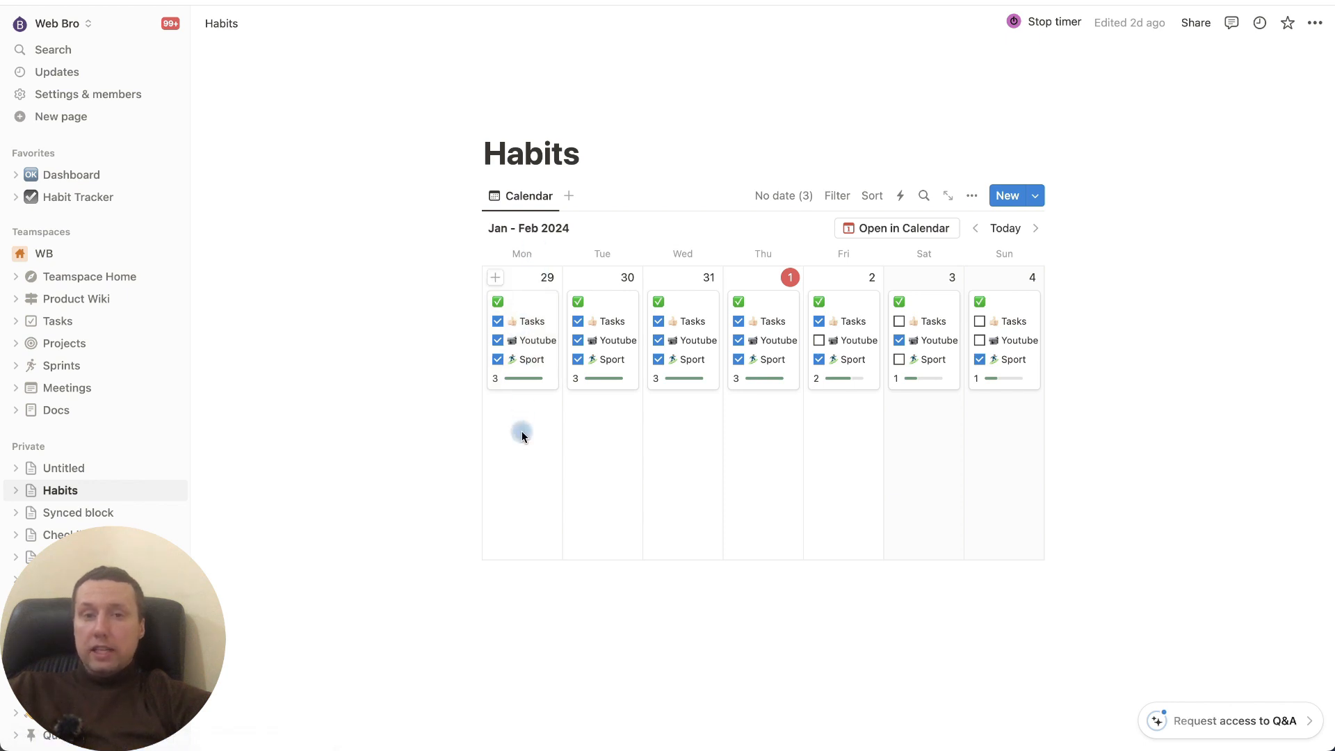
pyautogui.click(497, 341)
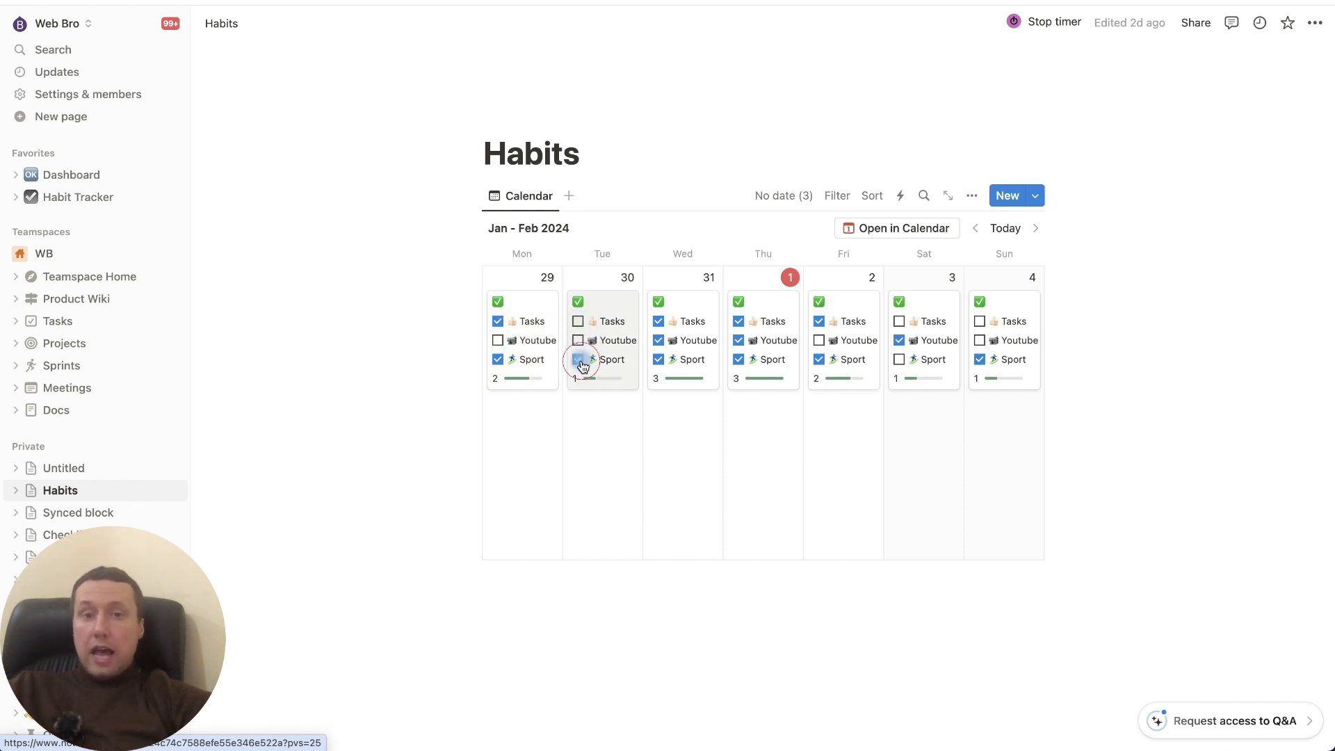
# Return to the new untitled calendar page and add a formula property named Progress to the February 2 entry
pyautogui.click(66, 472)
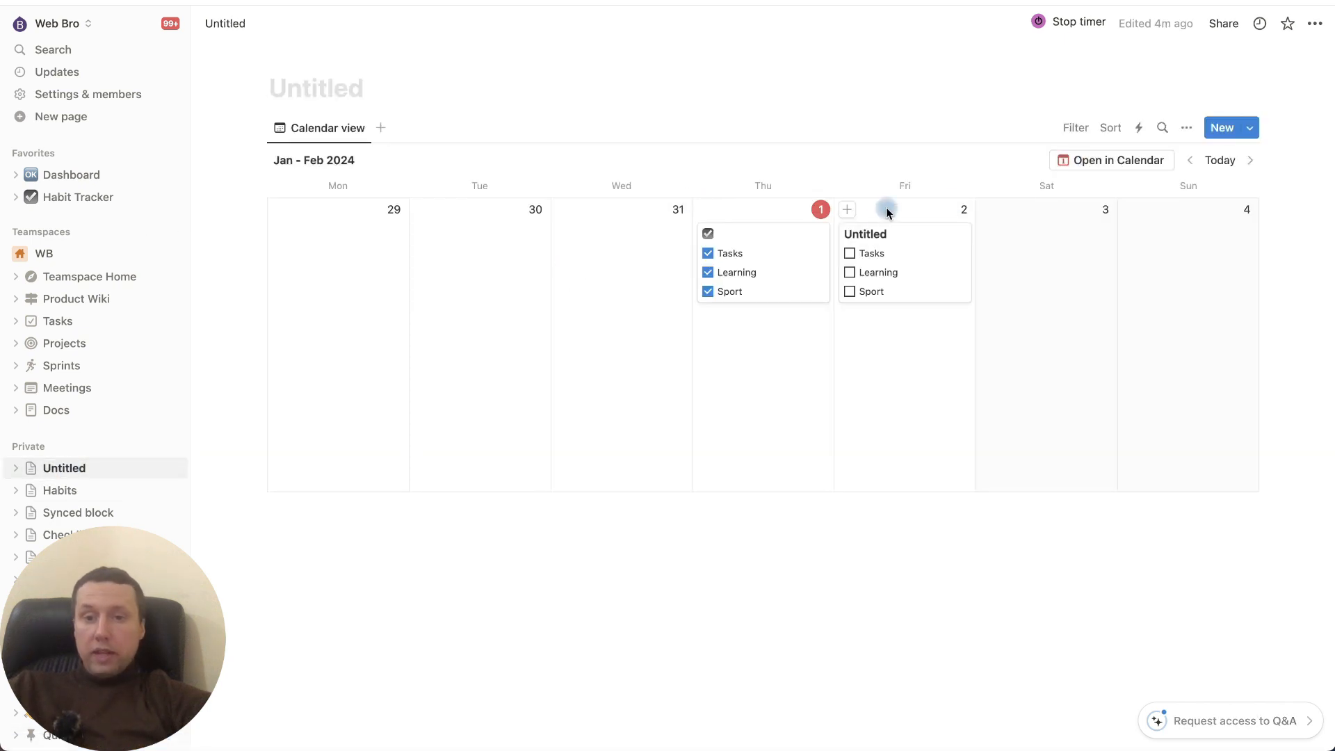
pyautogui.click(870, 234)
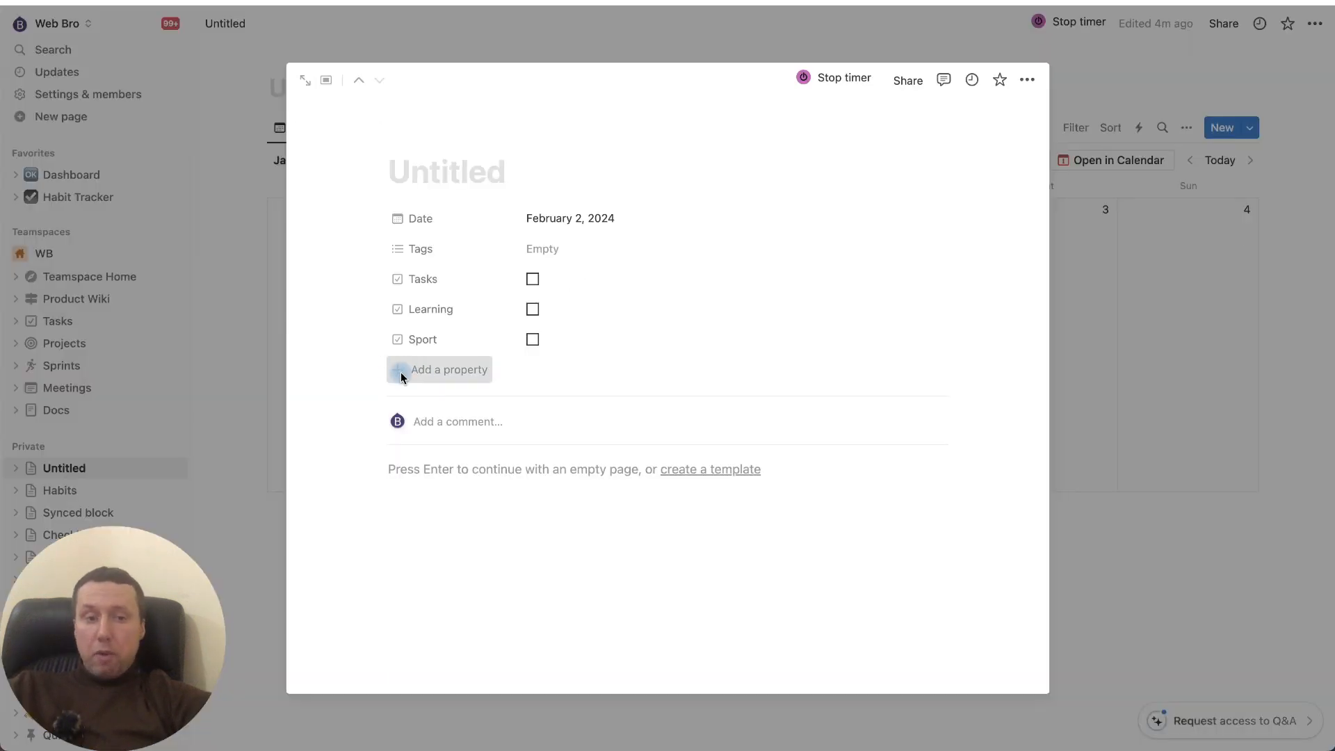
pyautogui.click(411, 372)
pyautogui.scroll(-3, 499, 621)
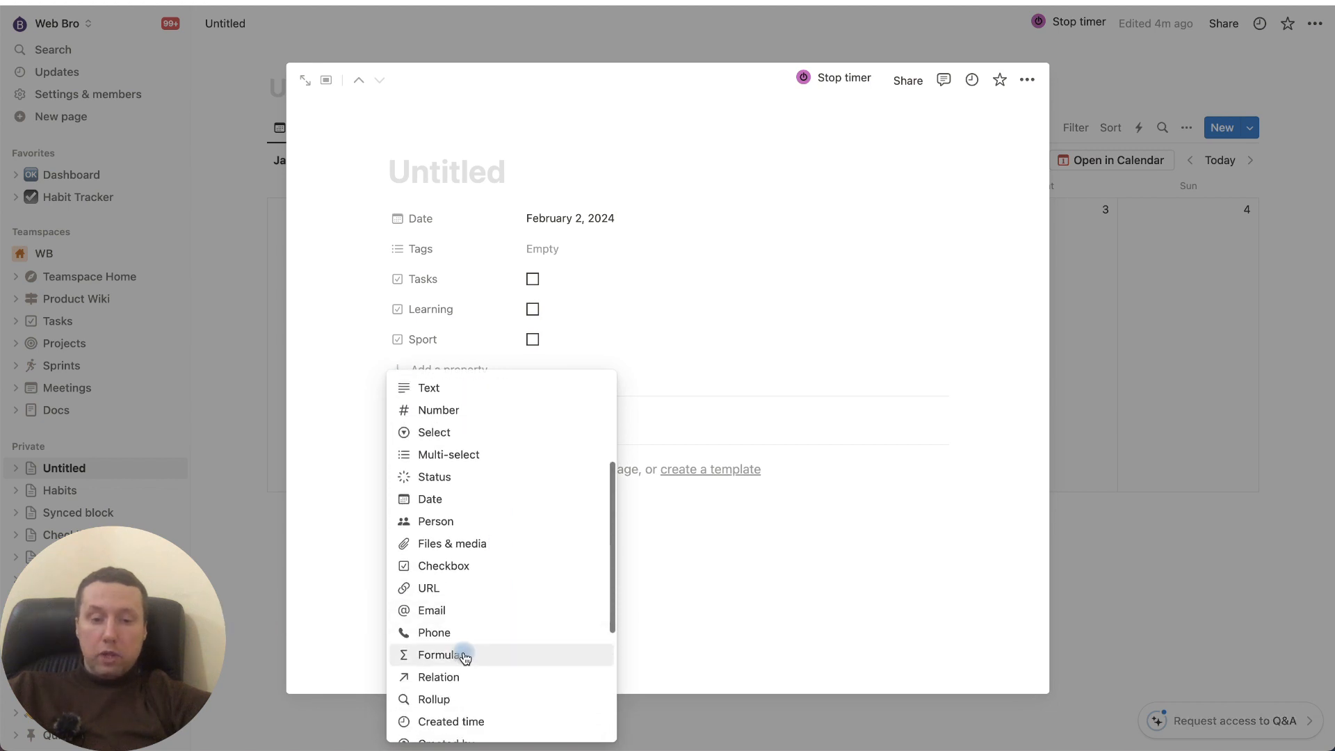
pyautogui.click(477, 653)
pyautogui.write('P')
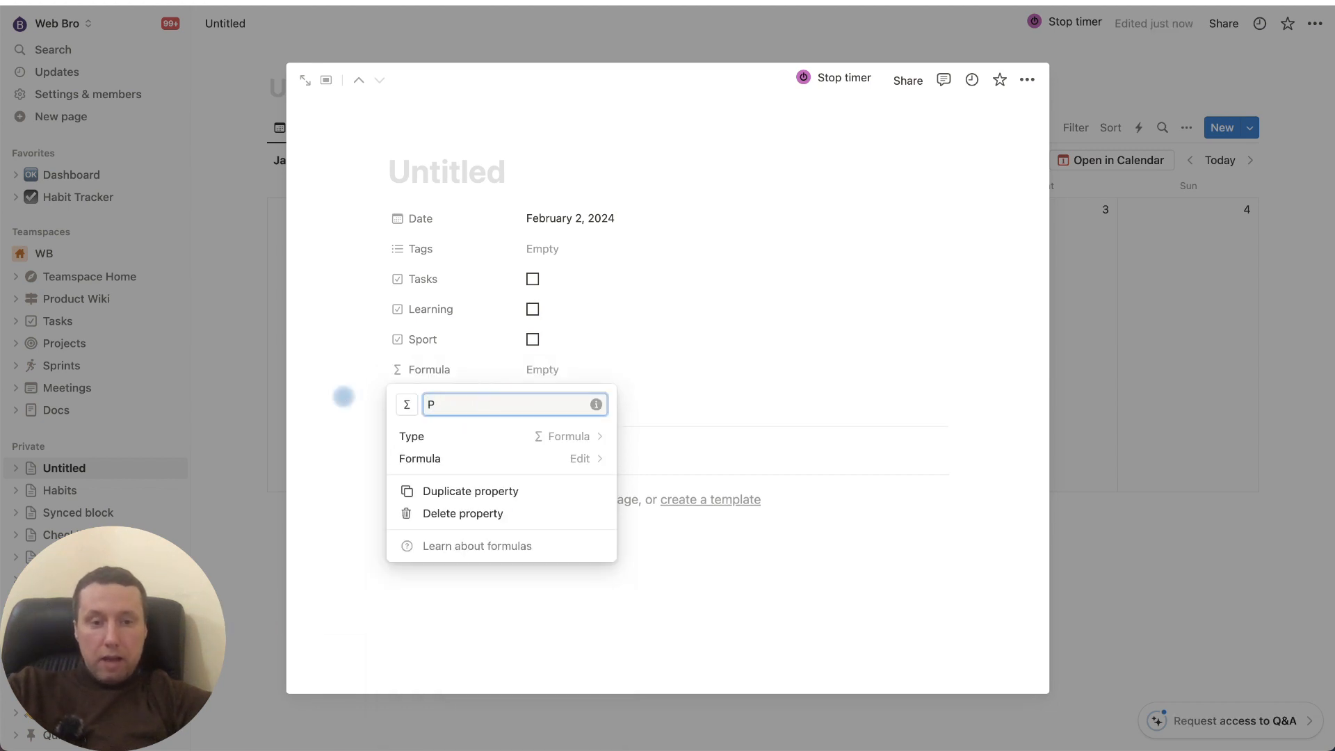
pyautogui.write('rogress')
pyautogui.press('Return')
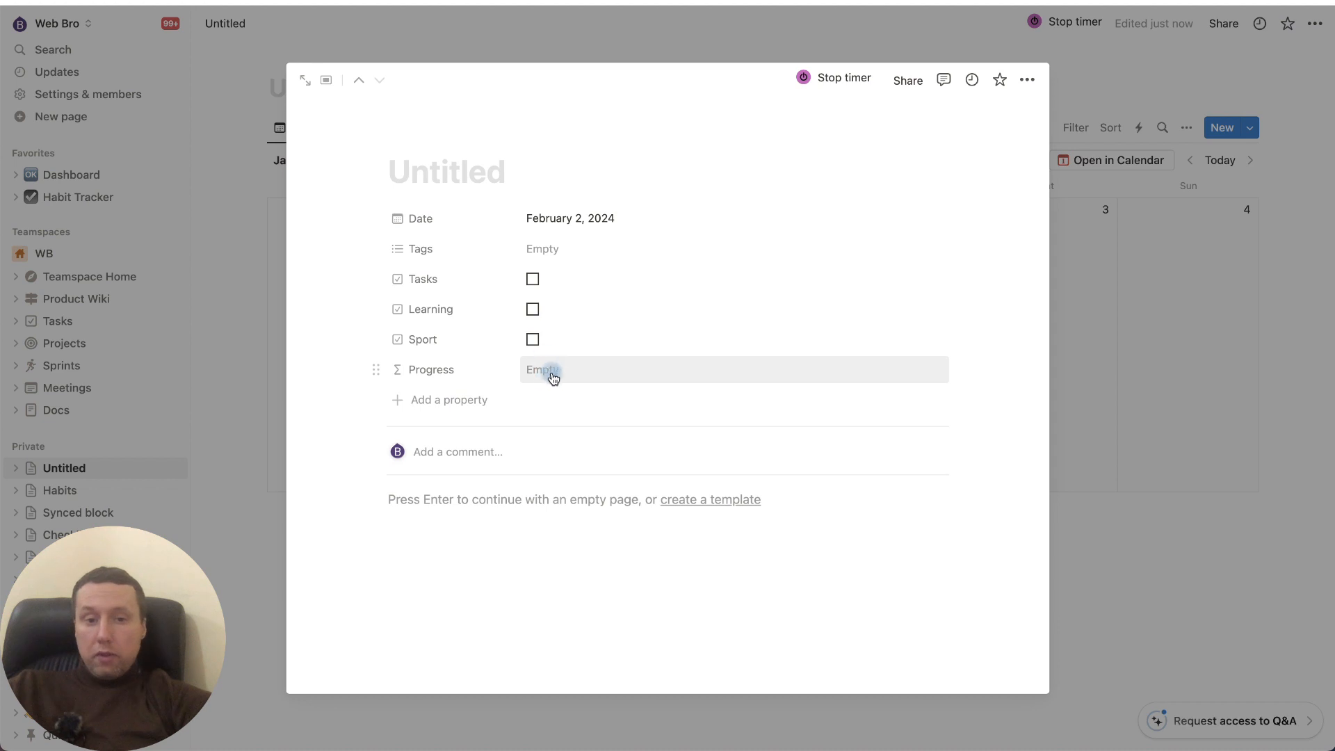
# Start the Progress formula with the toNumber function applied to the Tasks property
pyautogui.click(550, 371)
pyautogui.scroll(-15, 606, 602)
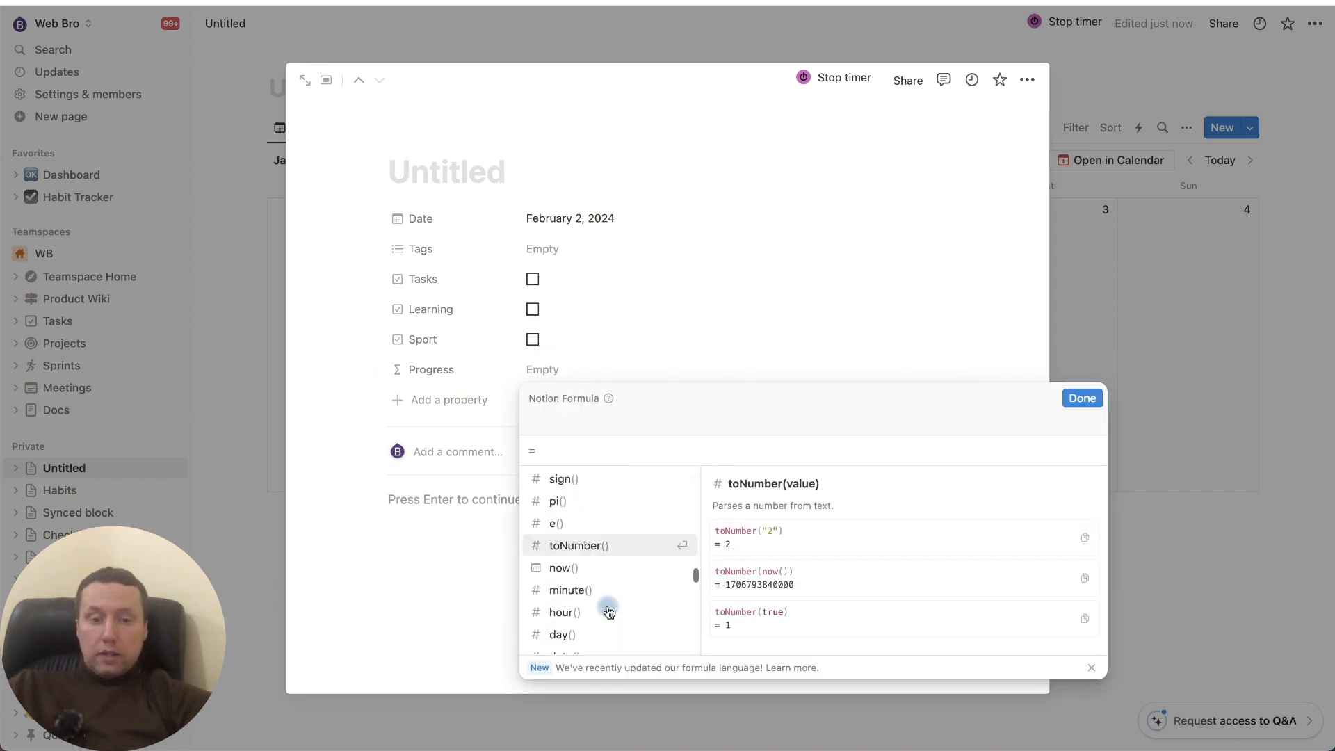
pyautogui.click(588, 546)
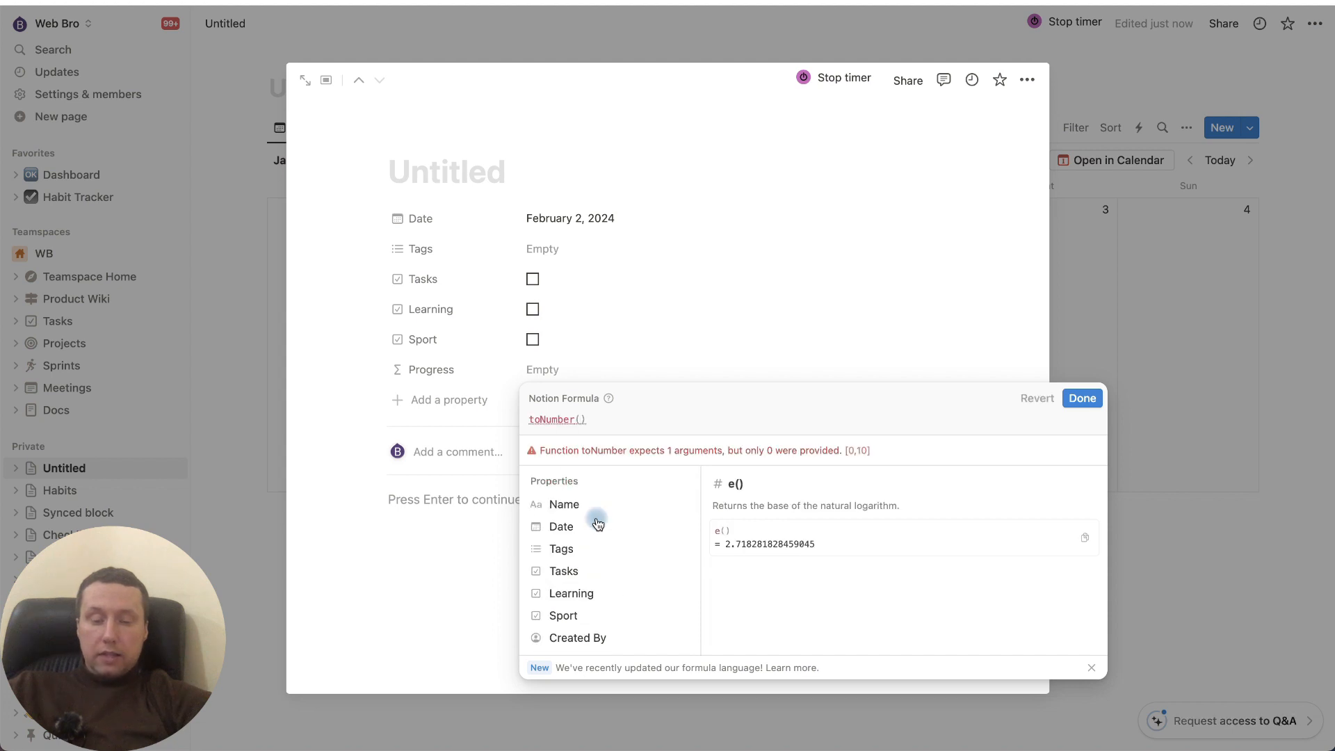
pyautogui.click(588, 571)
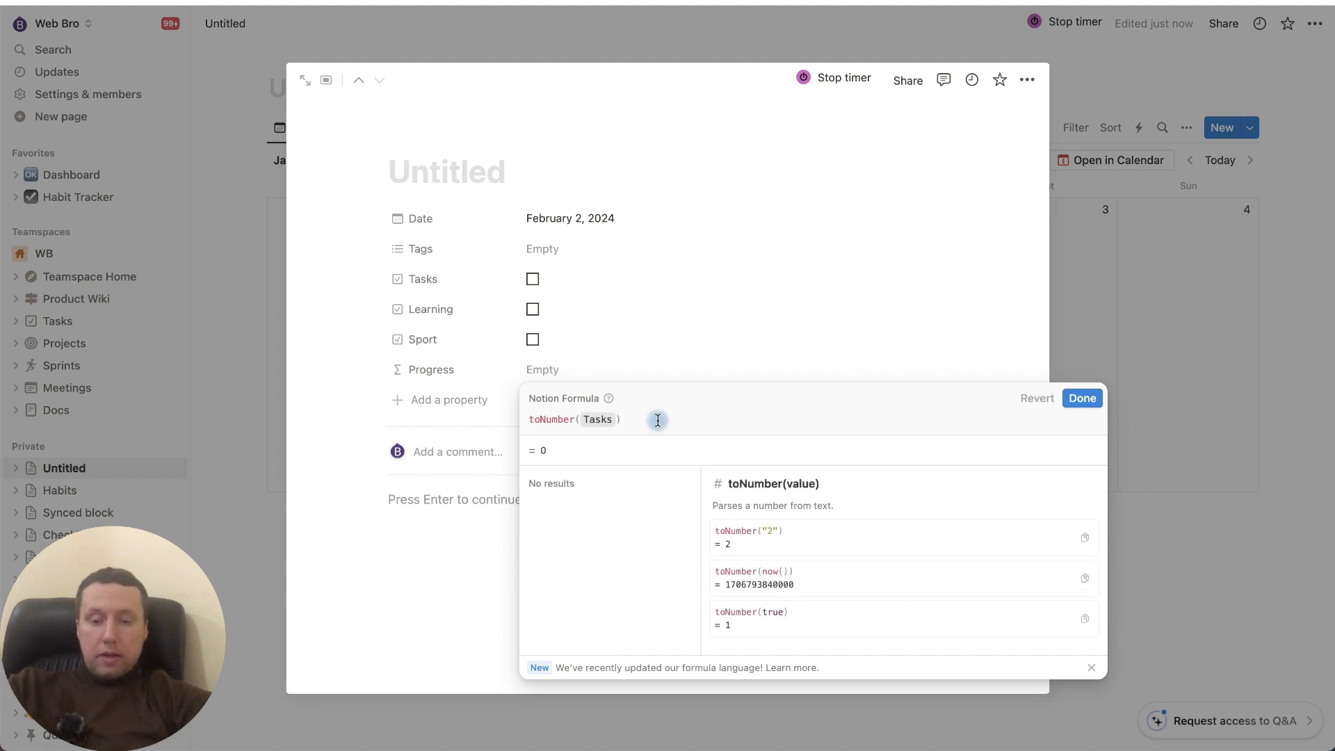
# Extend the Progress formula to three toNumber(Tasks) terms joined by plus signs
pyautogui.write('+')
pyautogui.moveTo(621, 420); pyautogui.dragTo(527, 415)
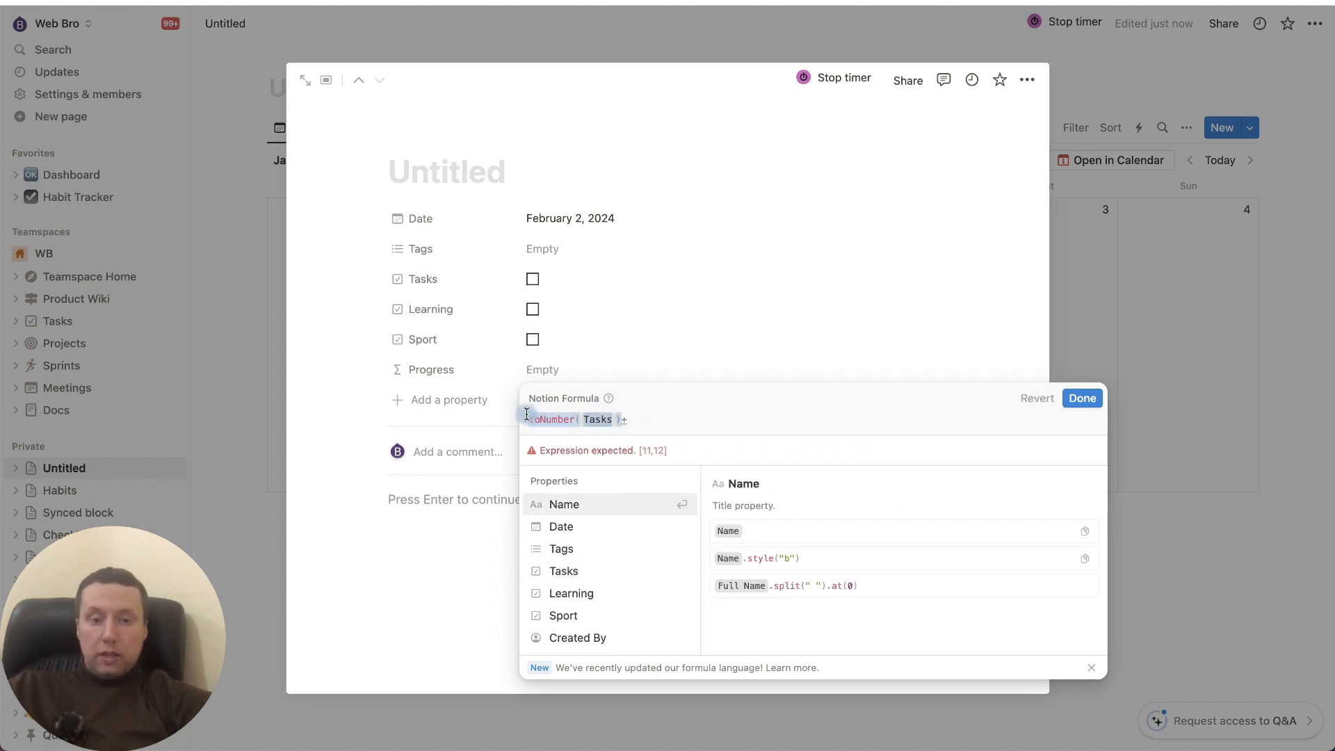
pyautogui.hotkey('ctrl', 'c')
pyautogui.click(730, 417)
pyautogui.hotkey('ctrl', 'v')
pyautogui.write('+')
pyautogui.hotkey('ctrl', 'v')
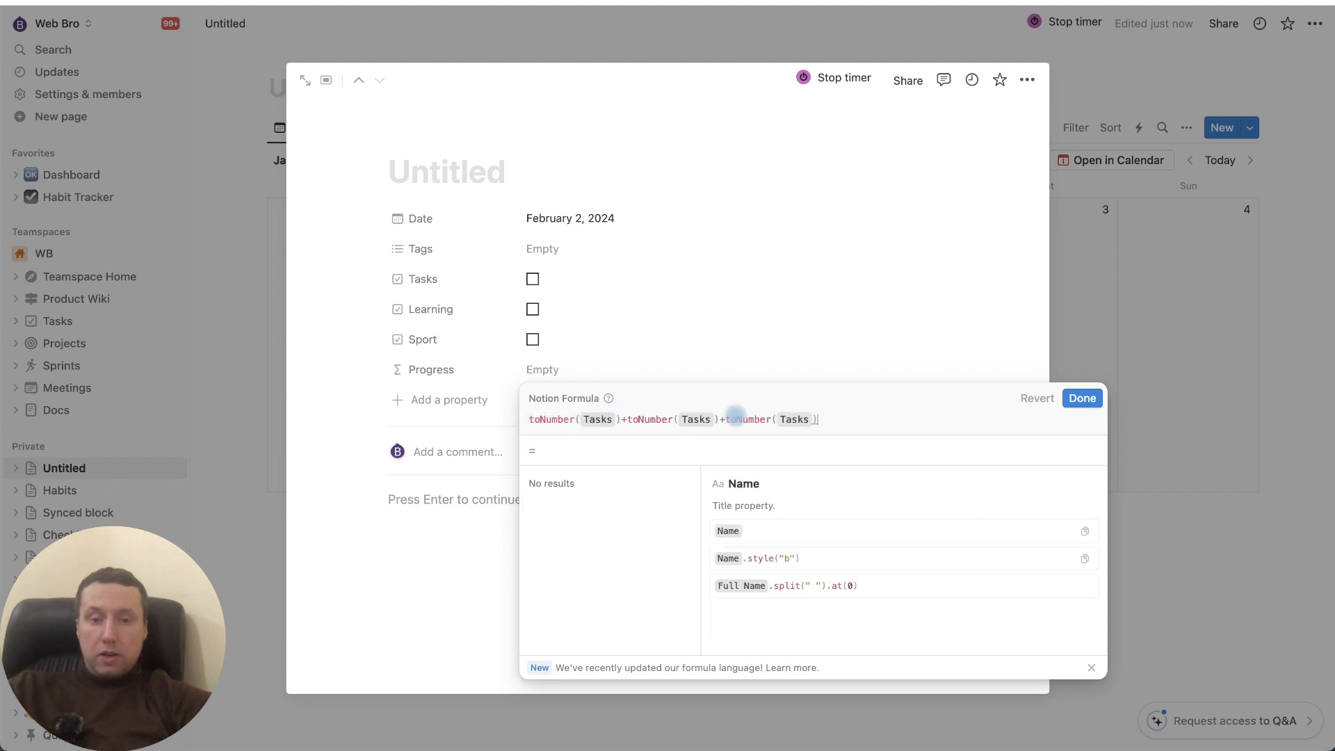
# Replace Tasks with Learning in the formula's second term and with Sport in the third, and save the formula
pyautogui.click(714, 419)
pyautogui.press('BackSpace')
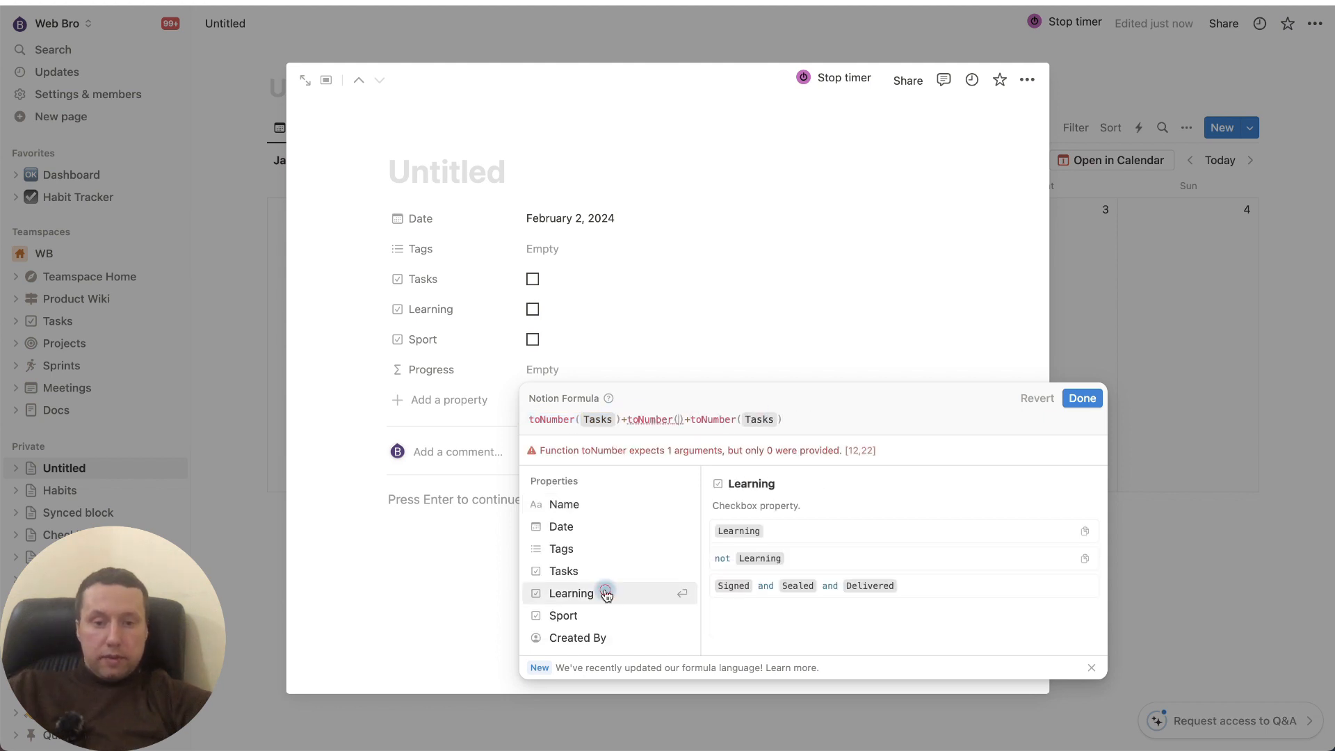
pyautogui.click(605, 593)
pyautogui.click(833, 418)
pyautogui.press('BackSpace')
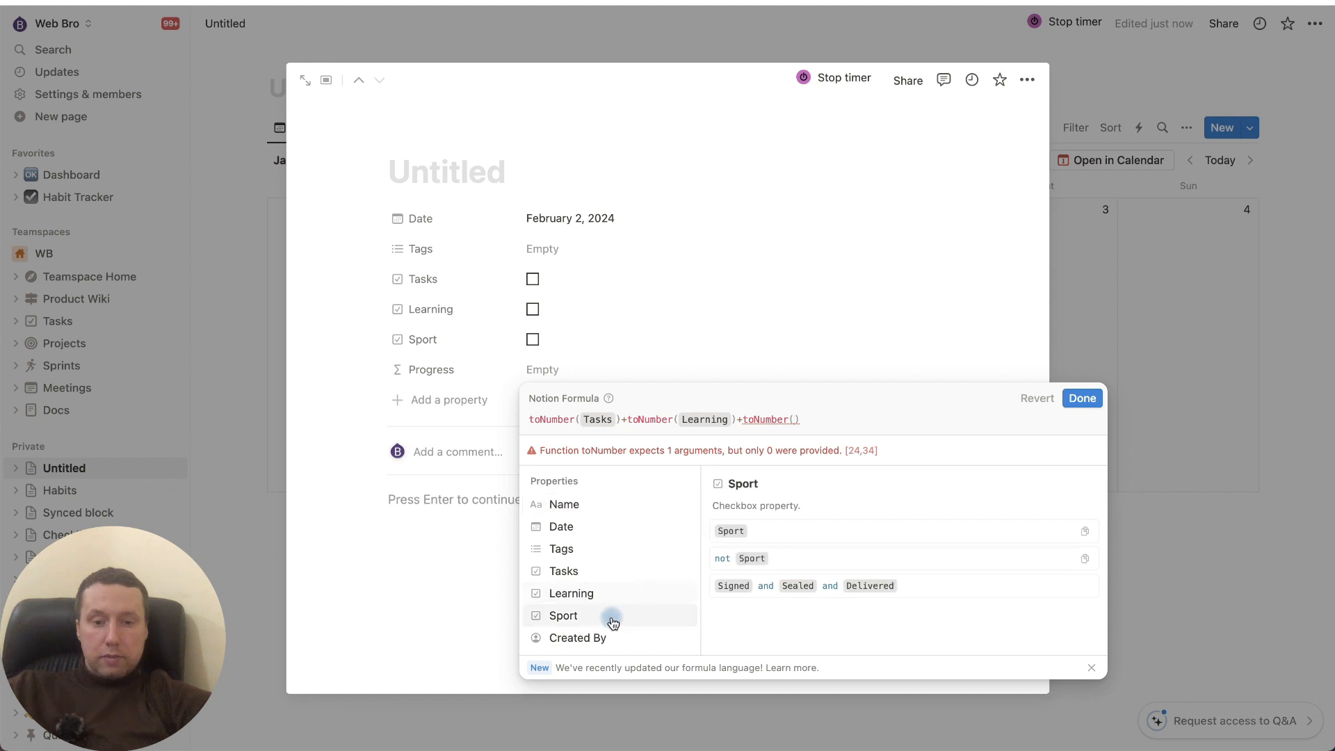
pyautogui.click(607, 616)
pyautogui.click(1083, 400)
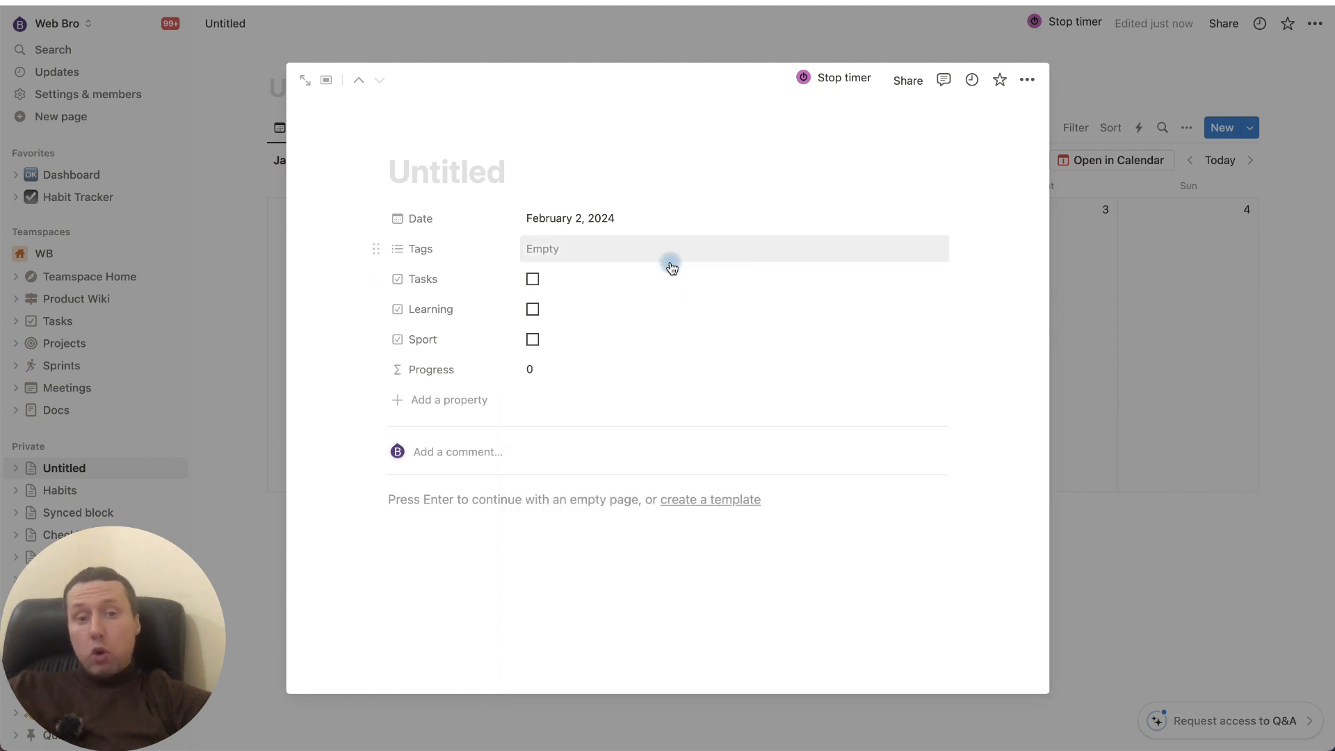
# Check off Tasks, Learning and Sport on the February 2 entry and return to the calendar
pyautogui.click(533, 280)
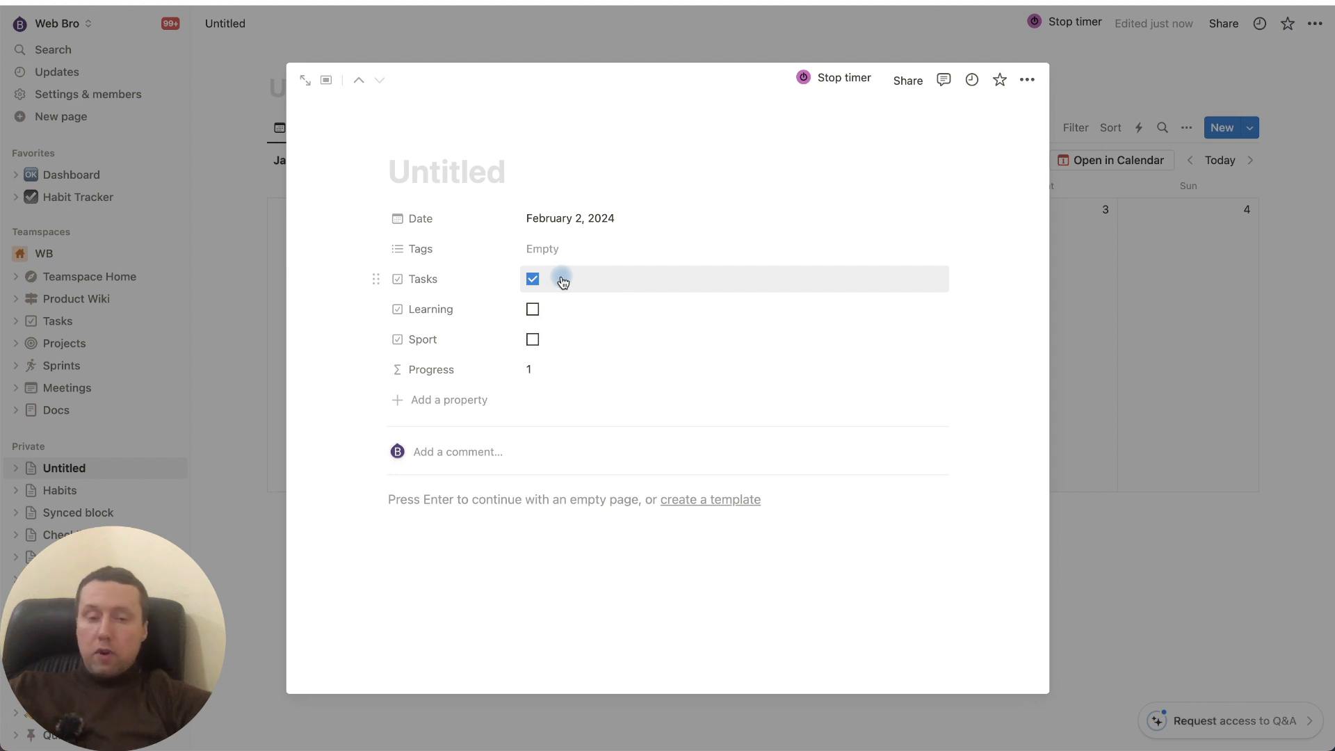
pyautogui.click(532, 309)
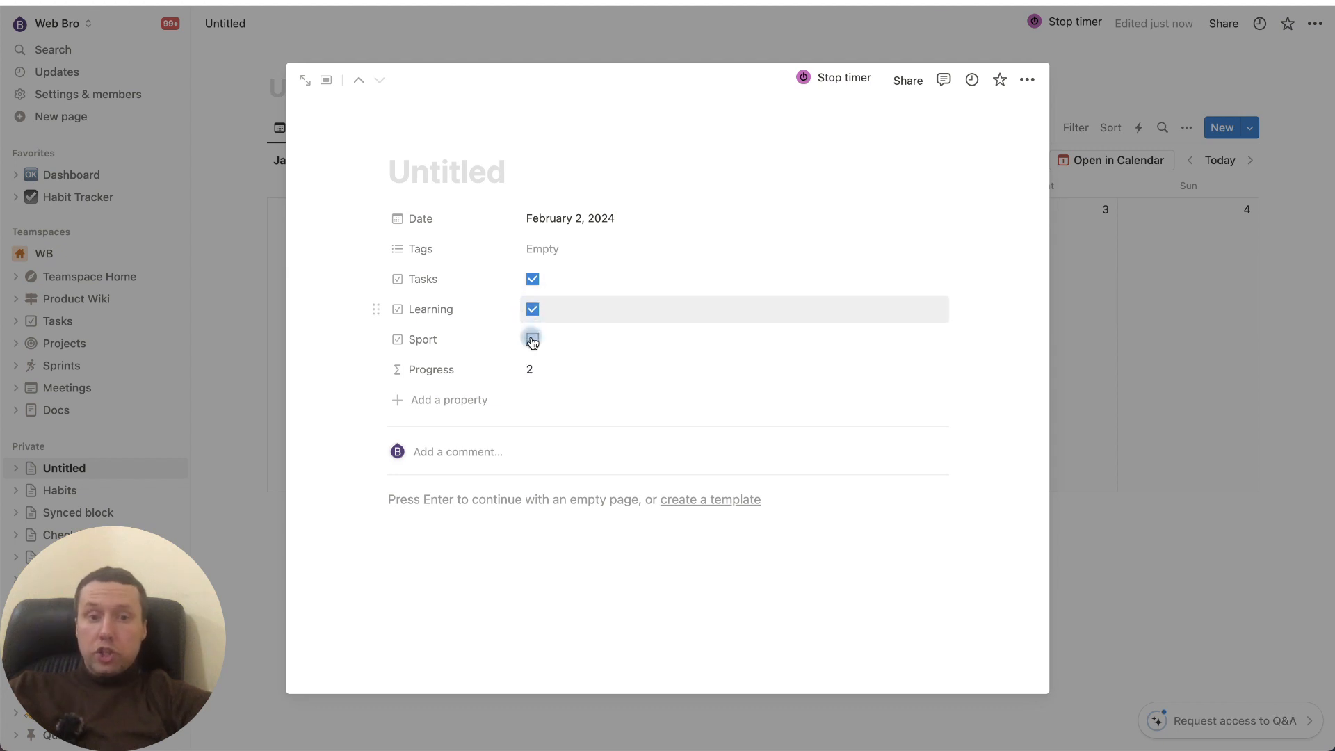
pyautogui.click(533, 340)
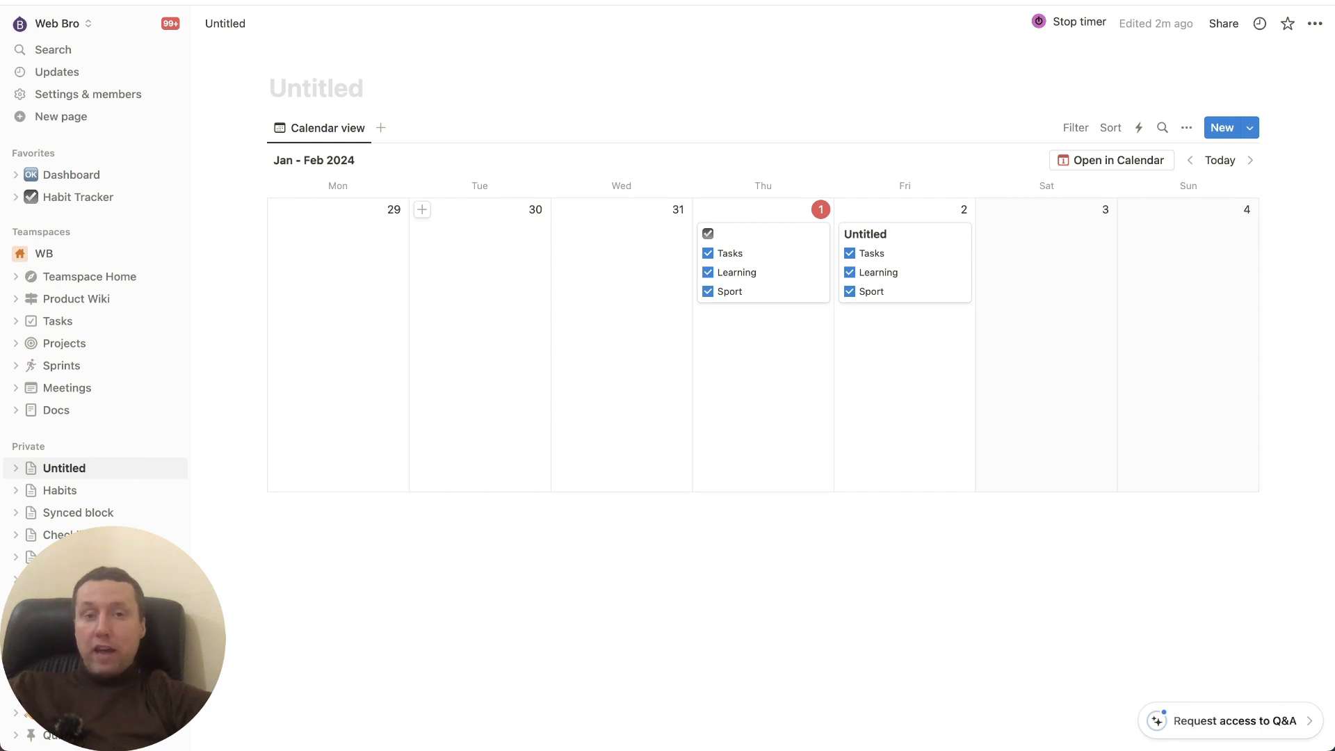
# Make the Progress property visible on the calendar entries
pyautogui.click(1187, 131)
pyautogui.click(1177, 258)
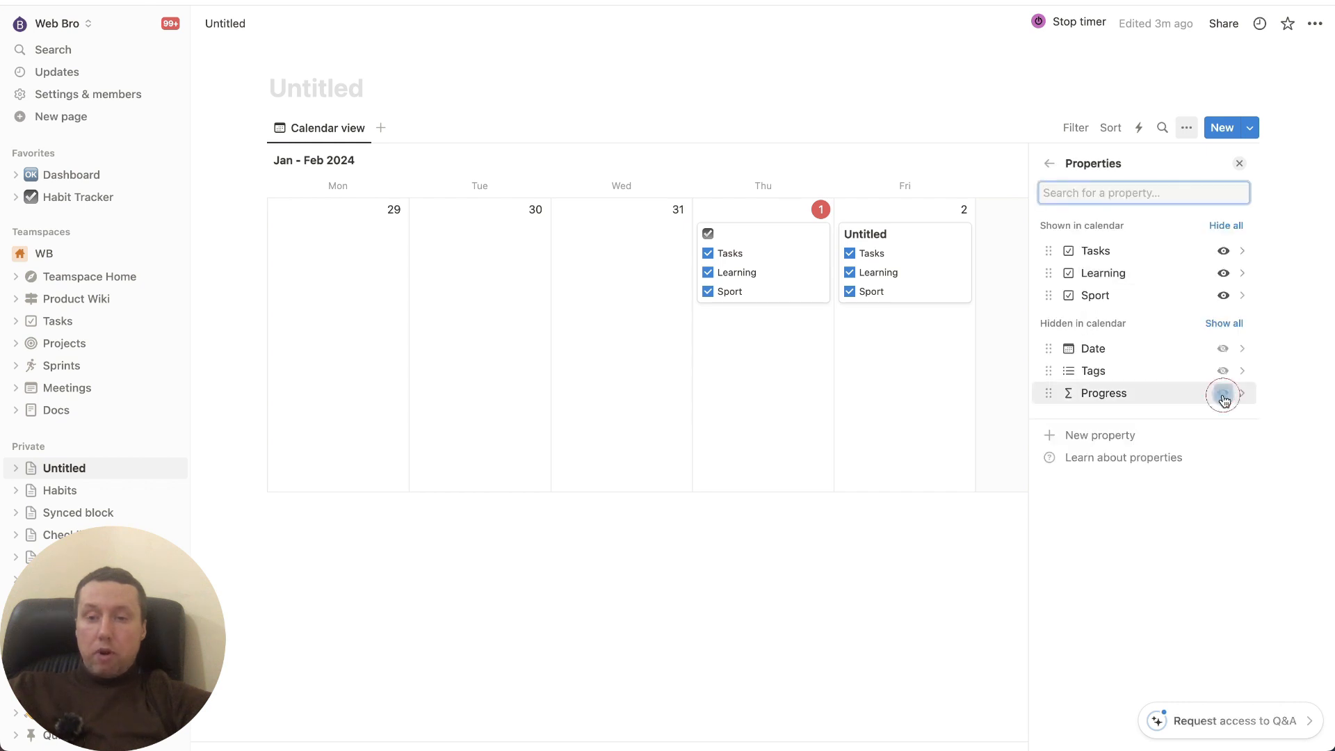
pyautogui.click(1224, 395)
pyautogui.press('Escape')
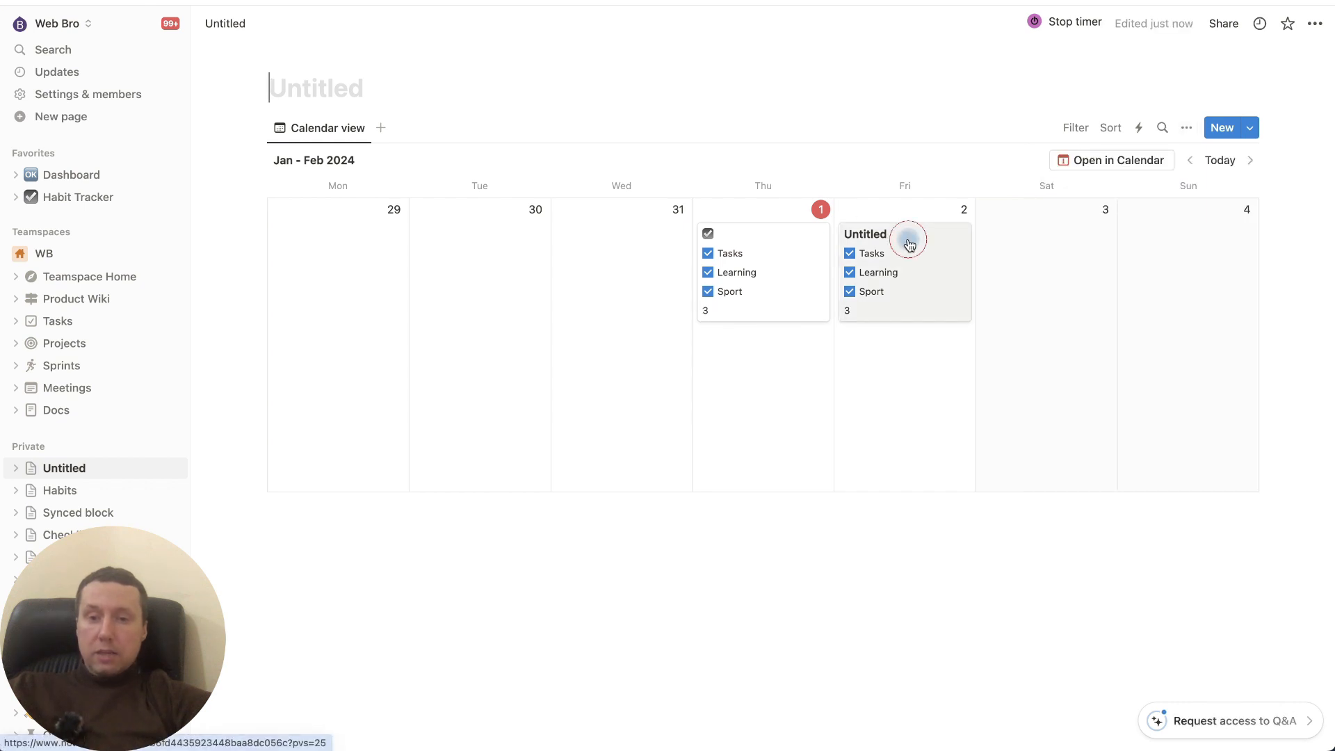
# In the February 2 entry, show the Progress property as a bar divided by 3 and return to the calendar
pyautogui.click(908, 244)
pyautogui.click(445, 371)
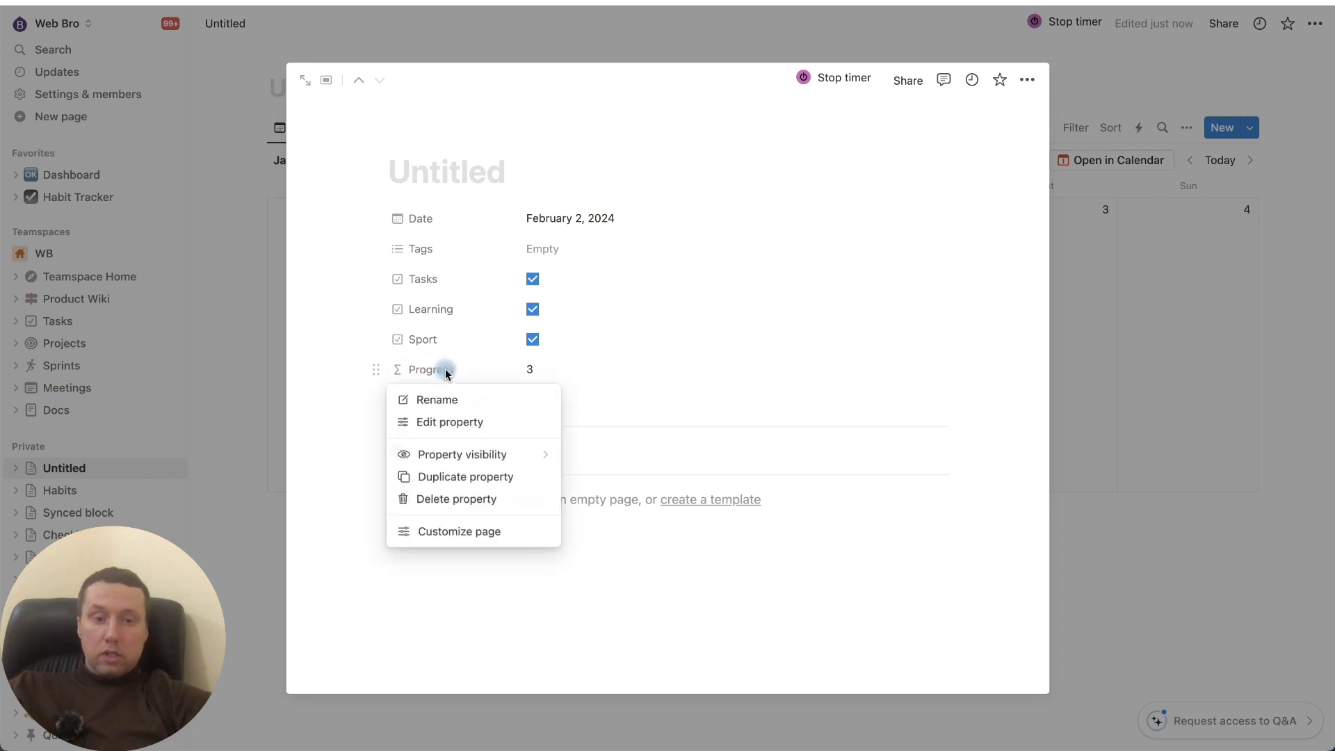
pyautogui.click(458, 430)
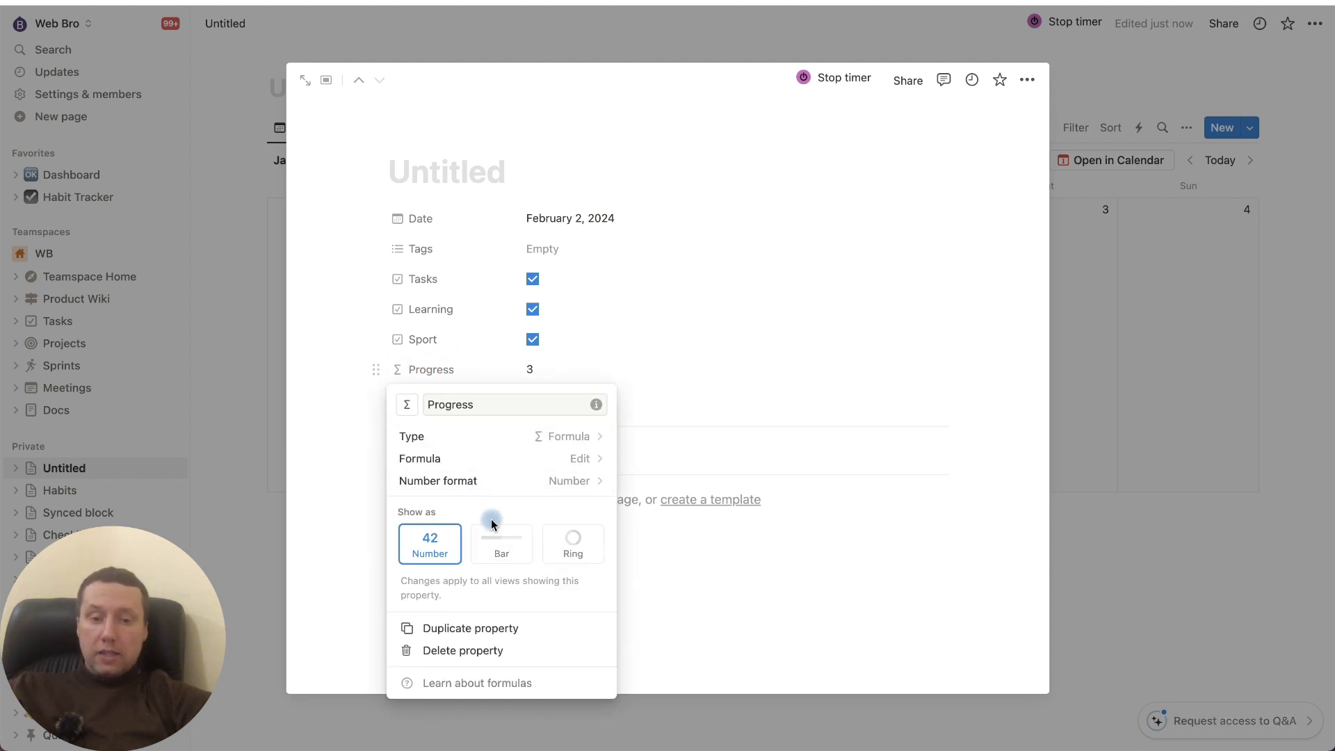
pyautogui.click(501, 544)
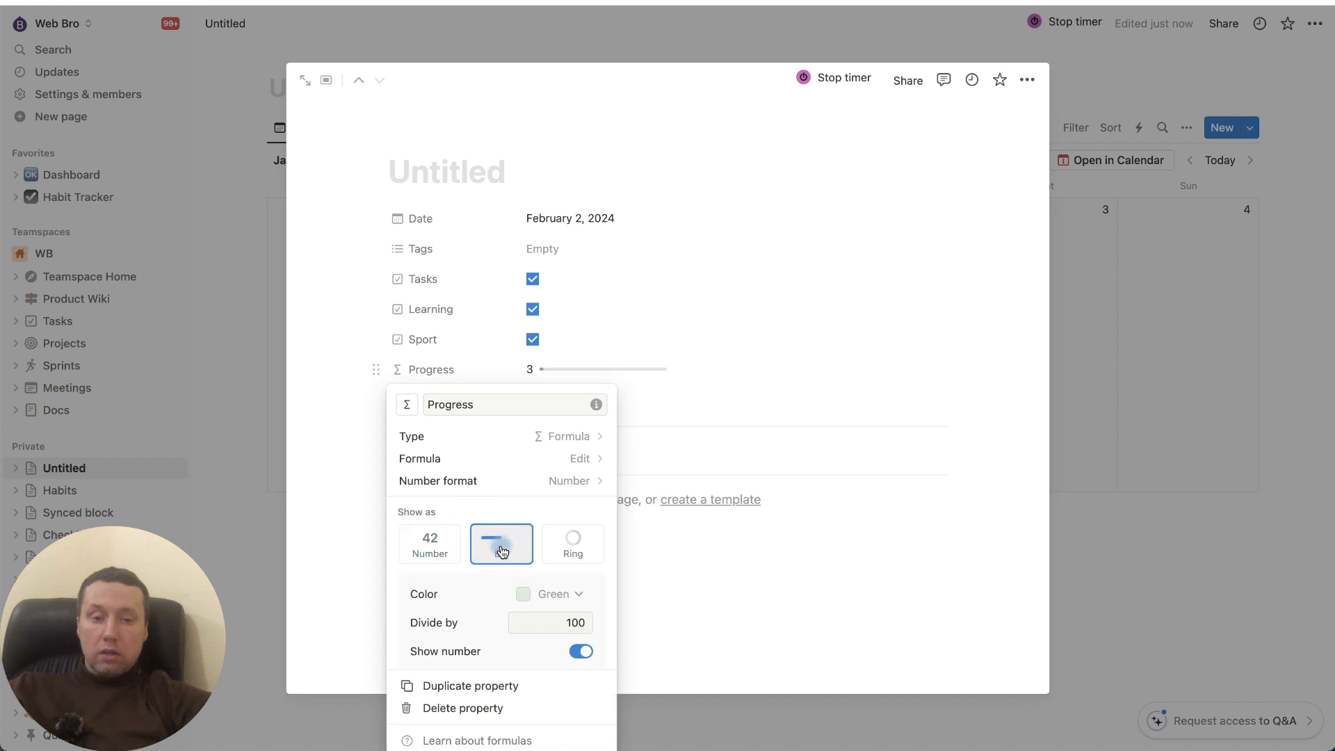
pyautogui.click(563, 610)
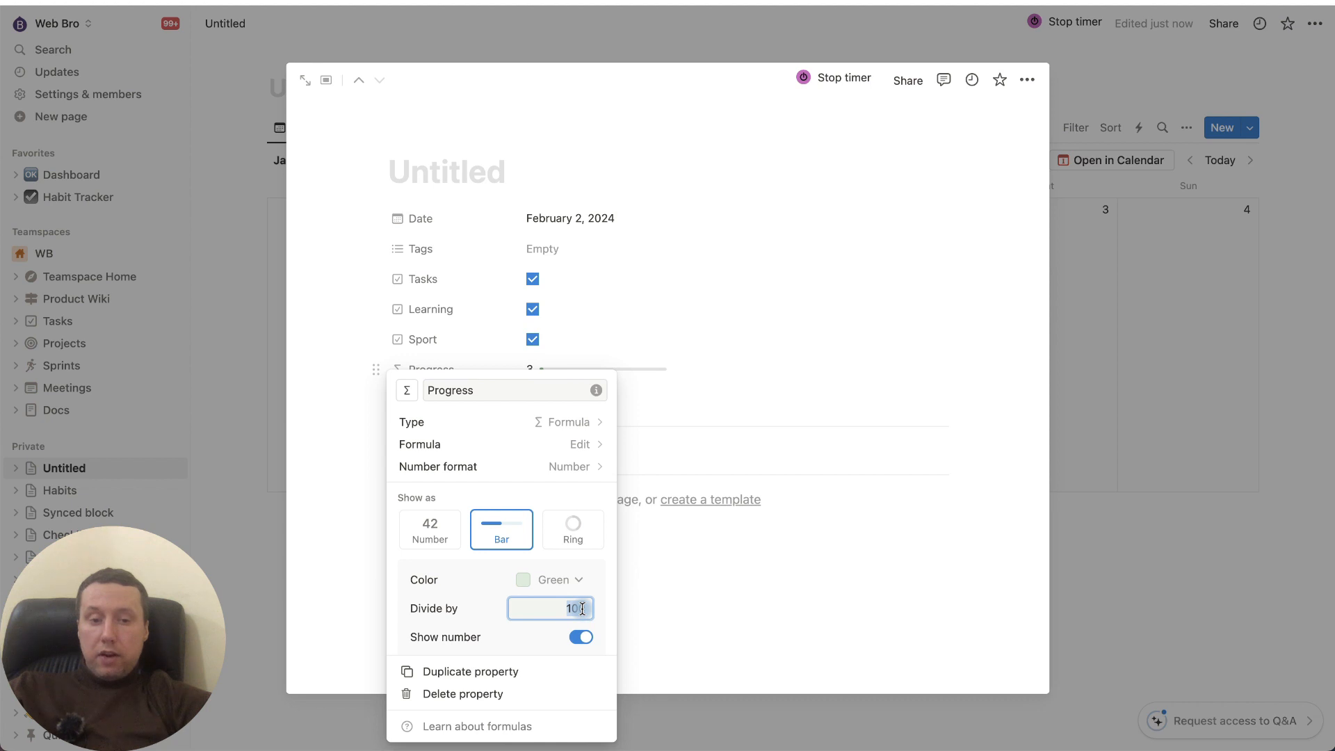
pyautogui.write('3')
pyautogui.click(781, 566)
pyautogui.click(1143, 361)
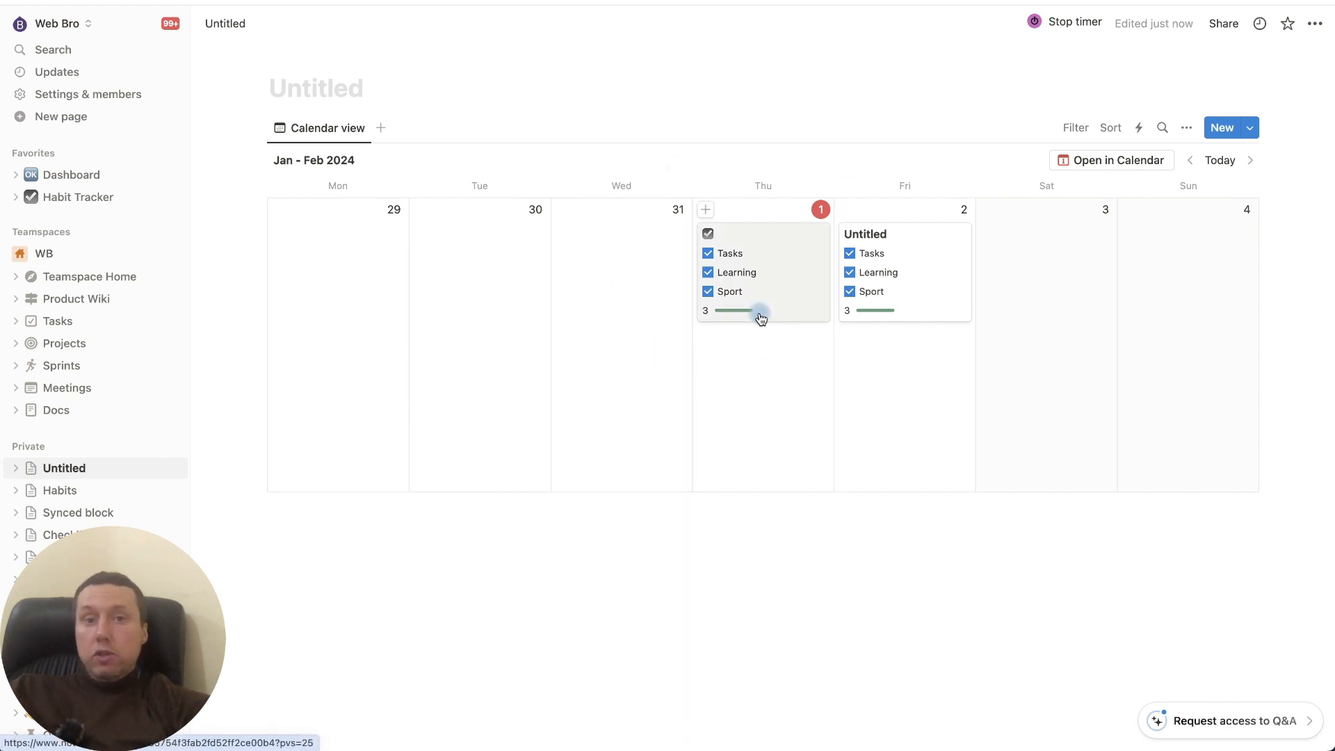
# Create a new database template and title it with the chequered flag emoji
pyautogui.click(1250, 129)
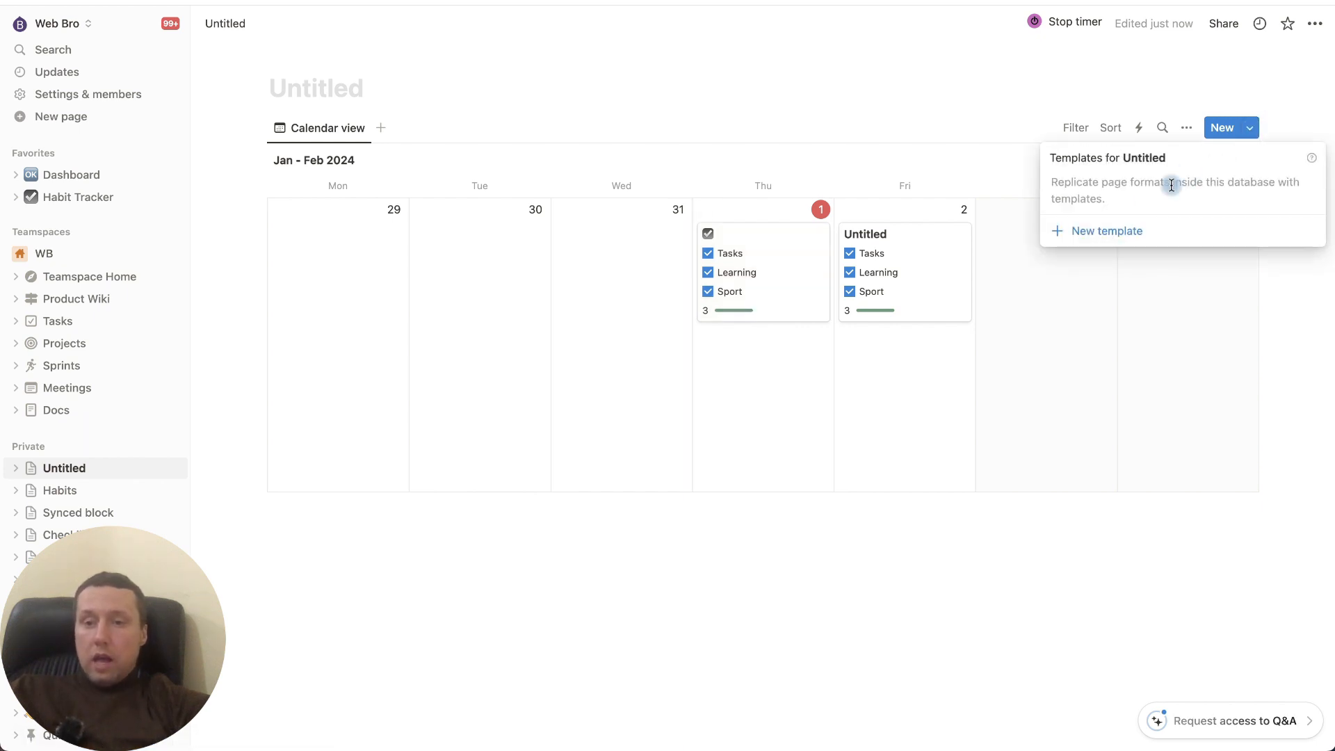
pyautogui.click(1090, 240)
pyautogui.write(':')
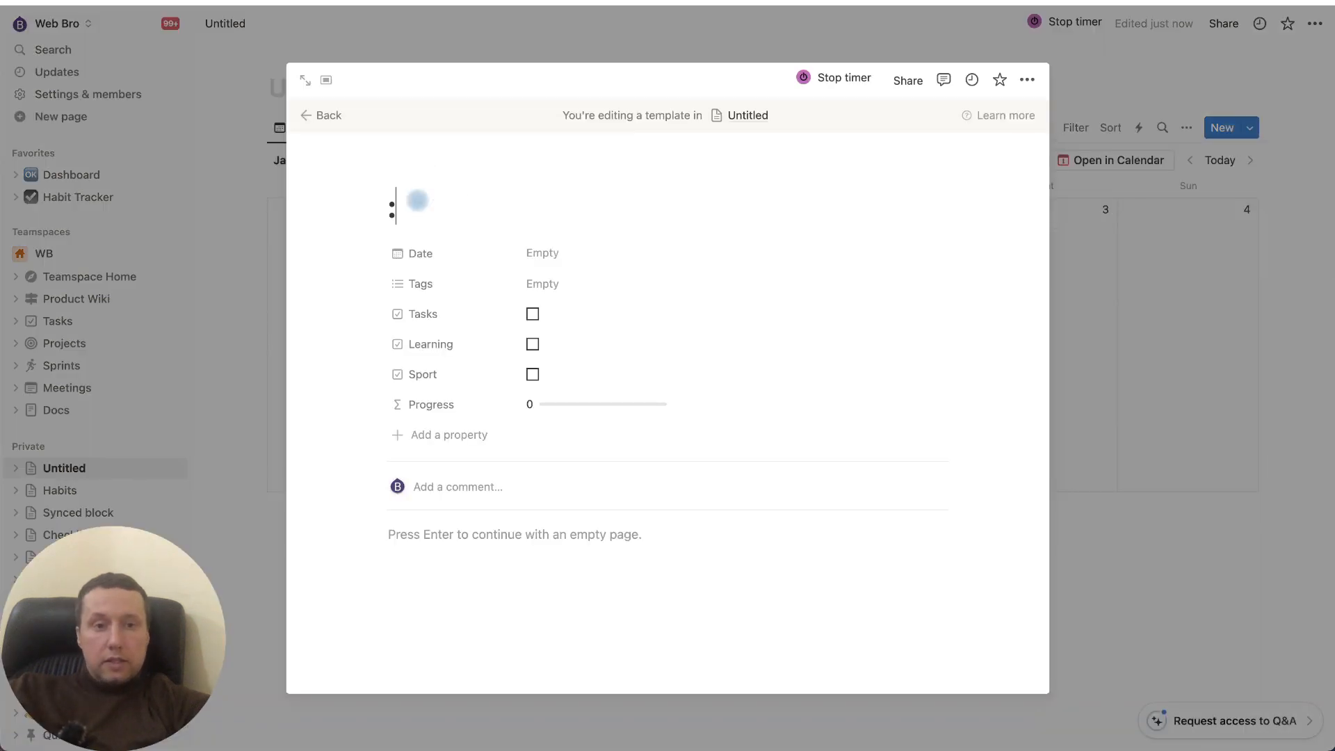
pyautogui.write('che')
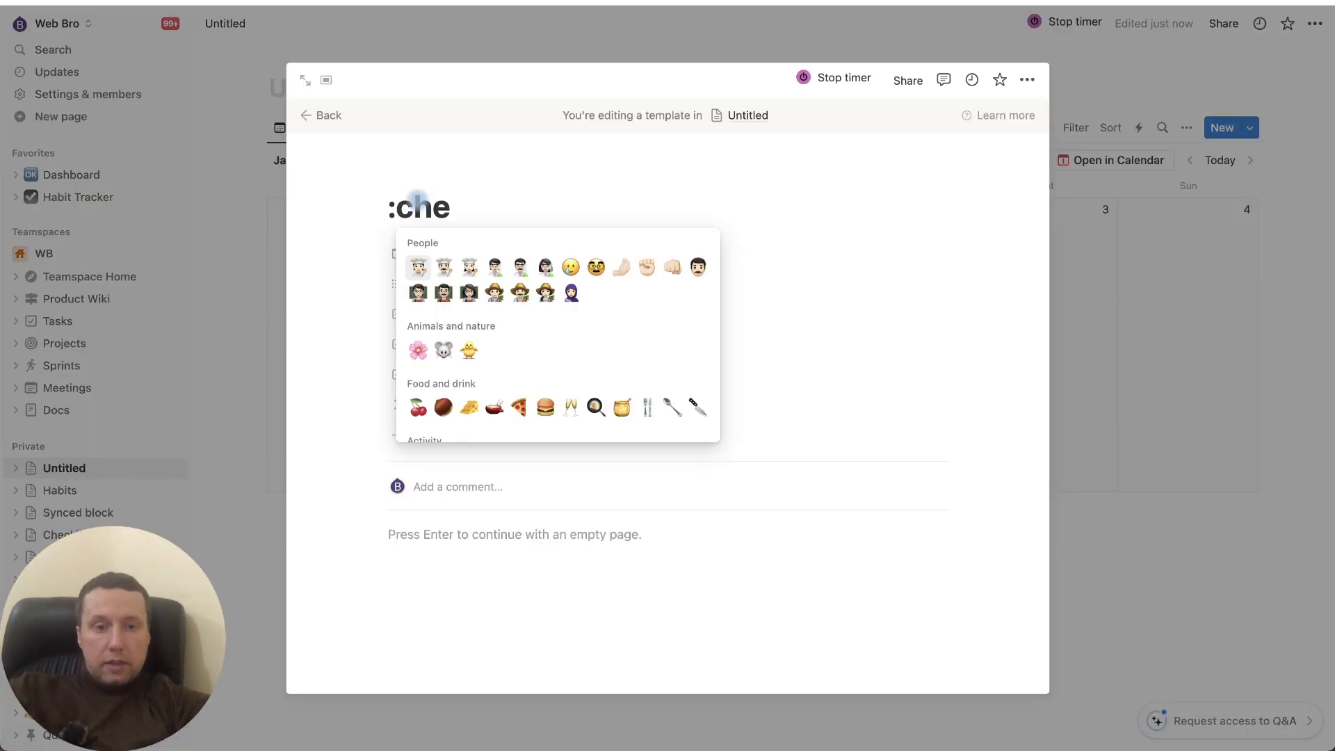
pyautogui.write('ck')
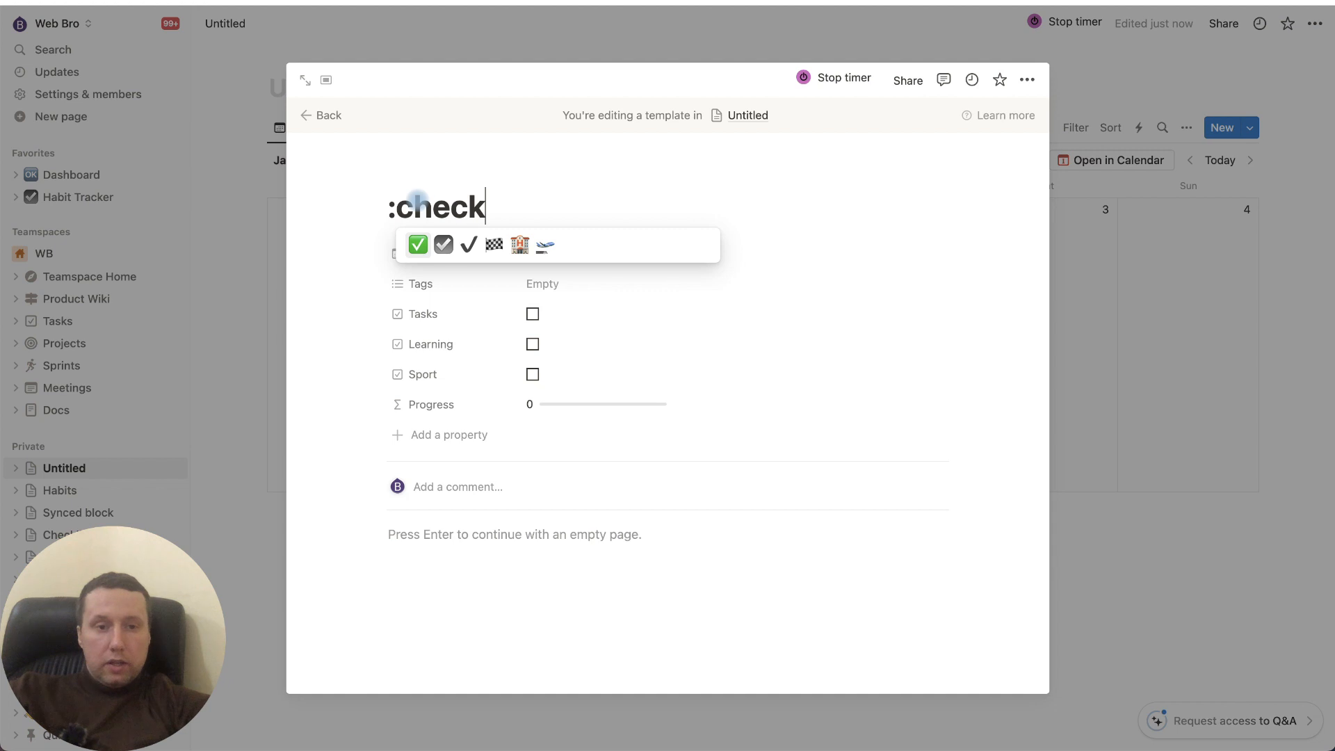
pyautogui.click(444, 243)
pyautogui.press('BackSpace')
pyautogui.write(':chec')
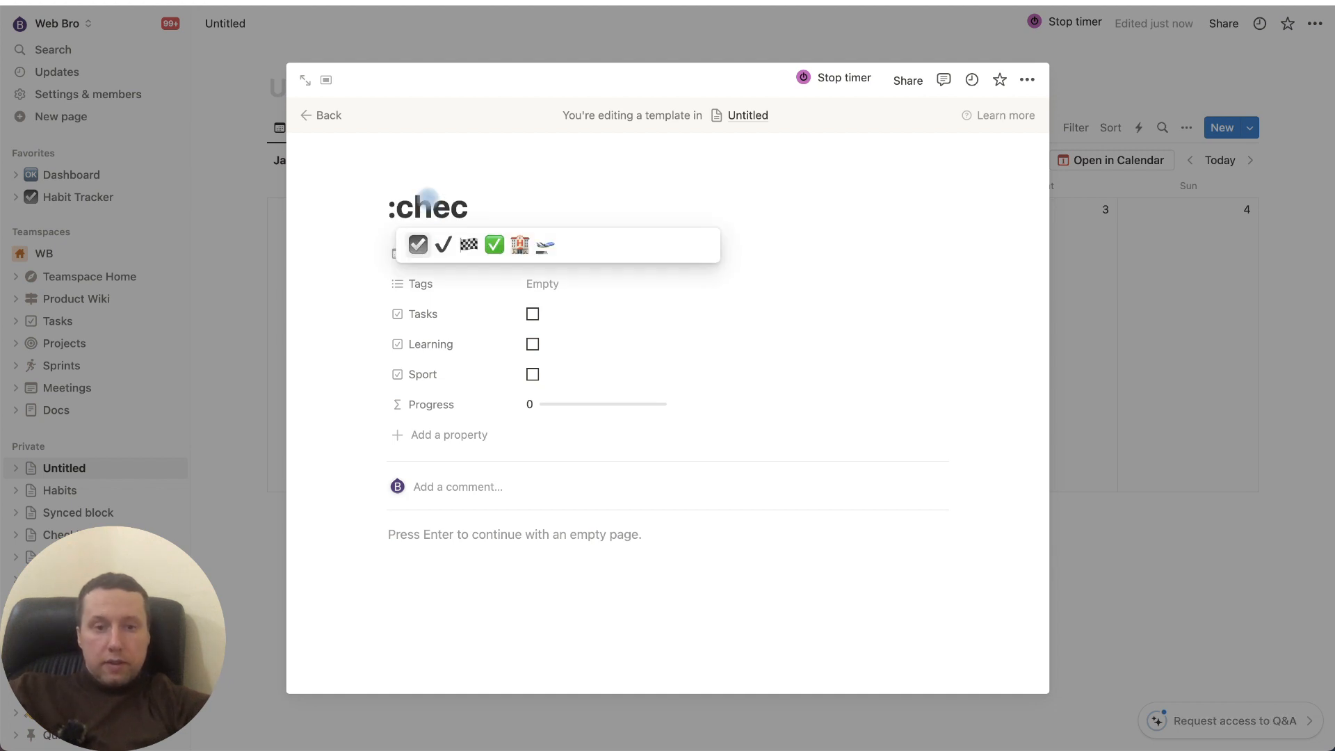
pyautogui.click(468, 246)
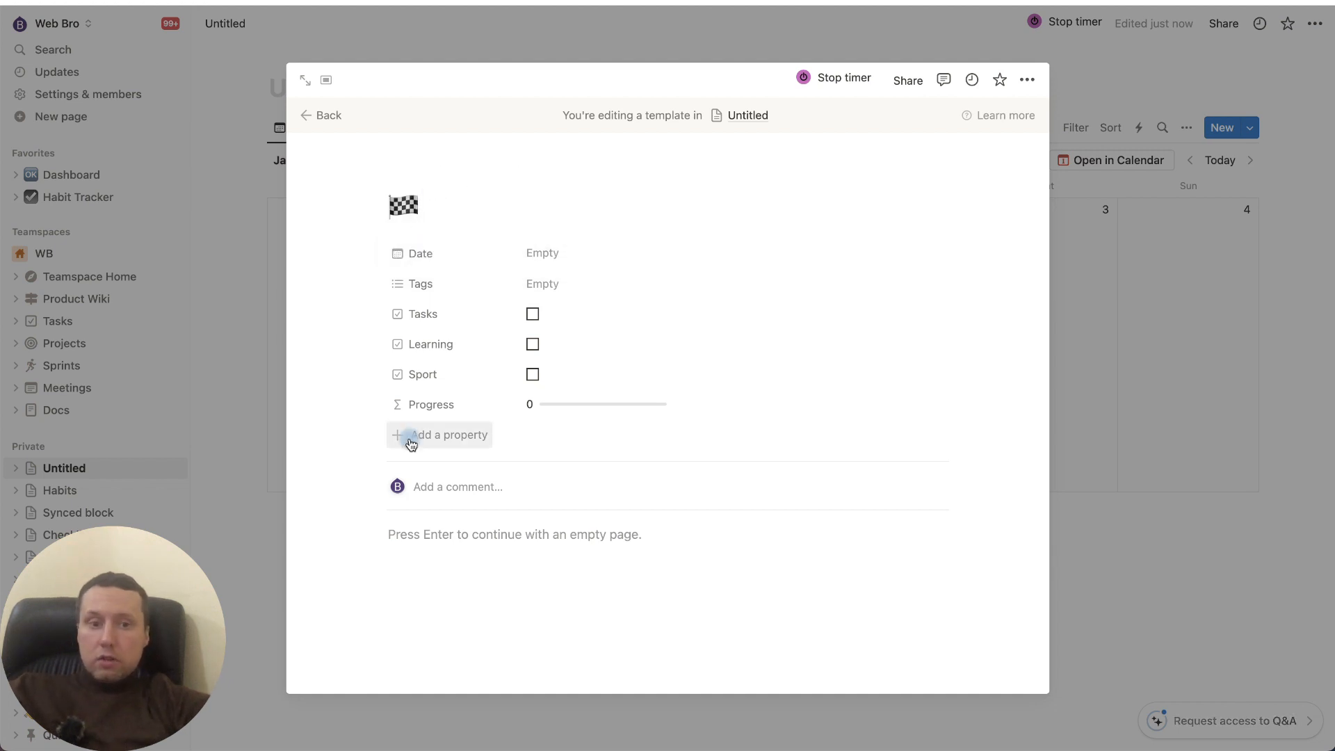
# Add a Created time property to the template and return to the calendar
pyautogui.click(401, 443)
pyautogui.scroll(-5, 507, 299)
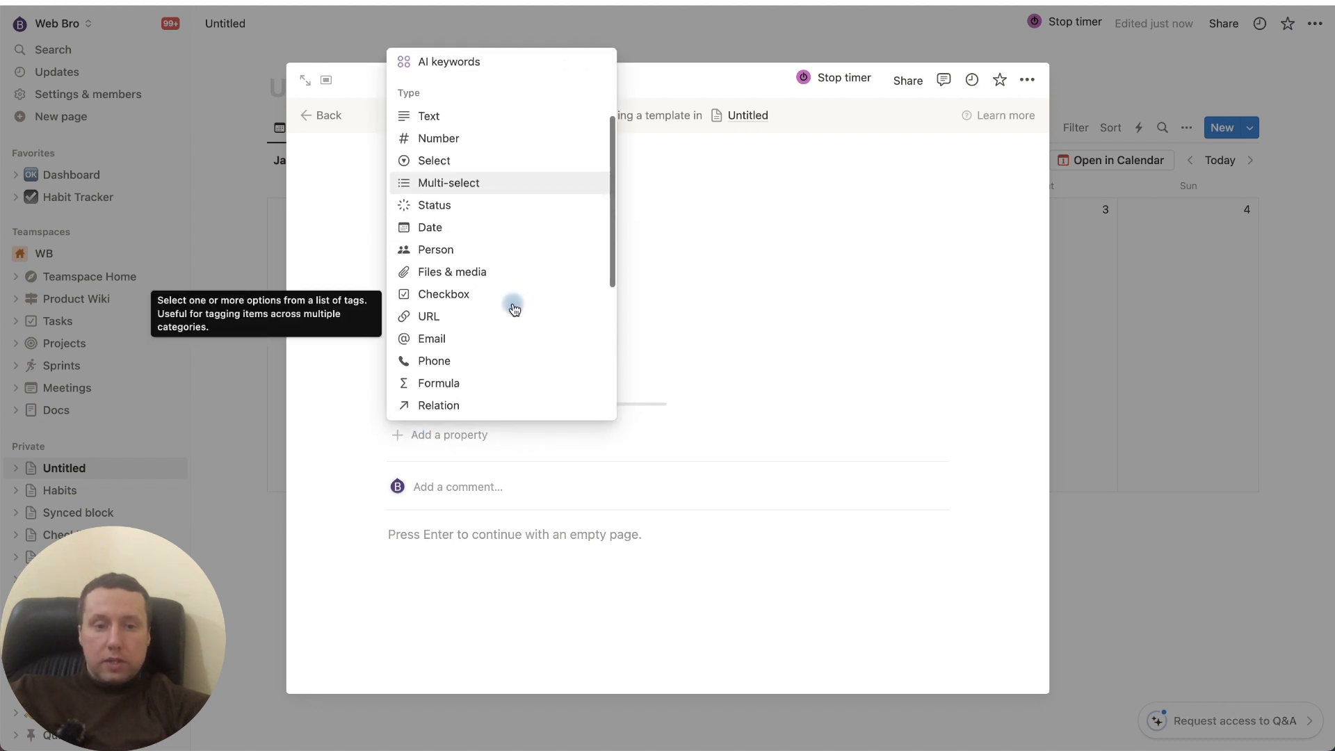
pyautogui.click(487, 239)
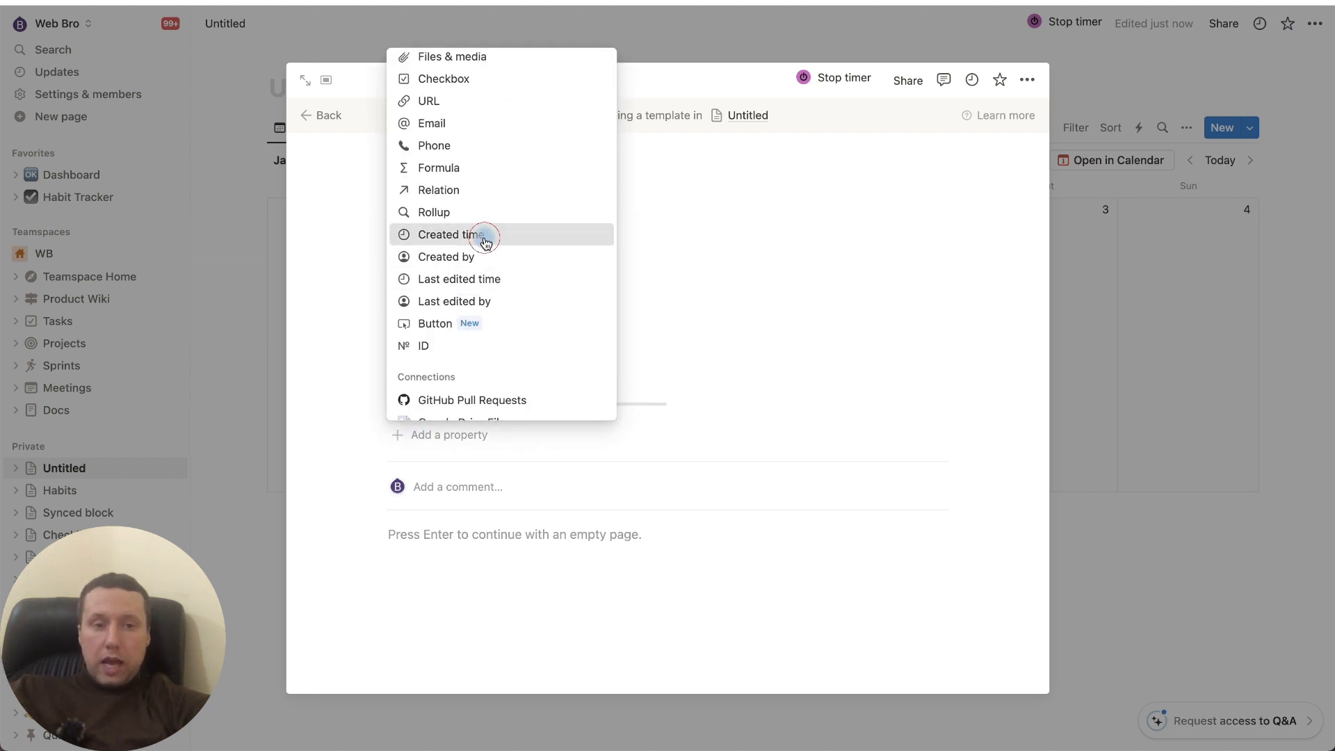
pyautogui.click(338, 379)
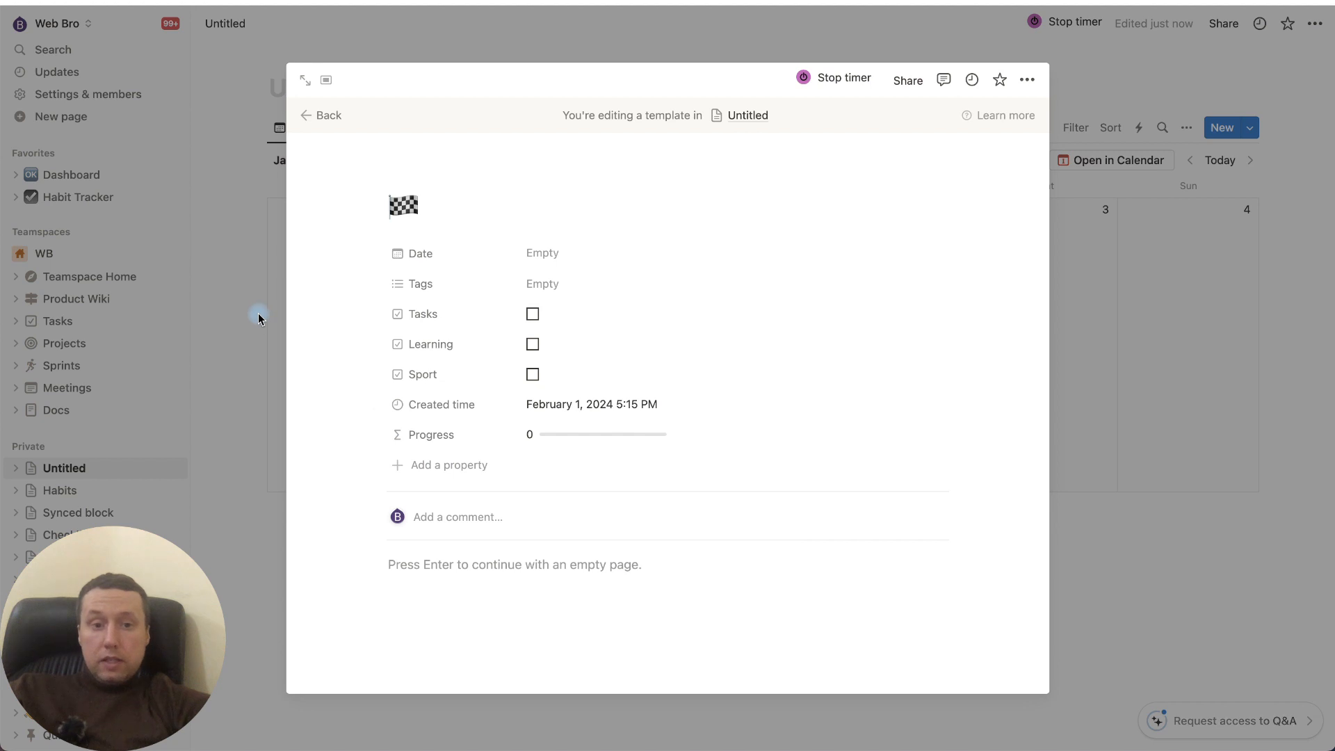
pyautogui.click(259, 318)
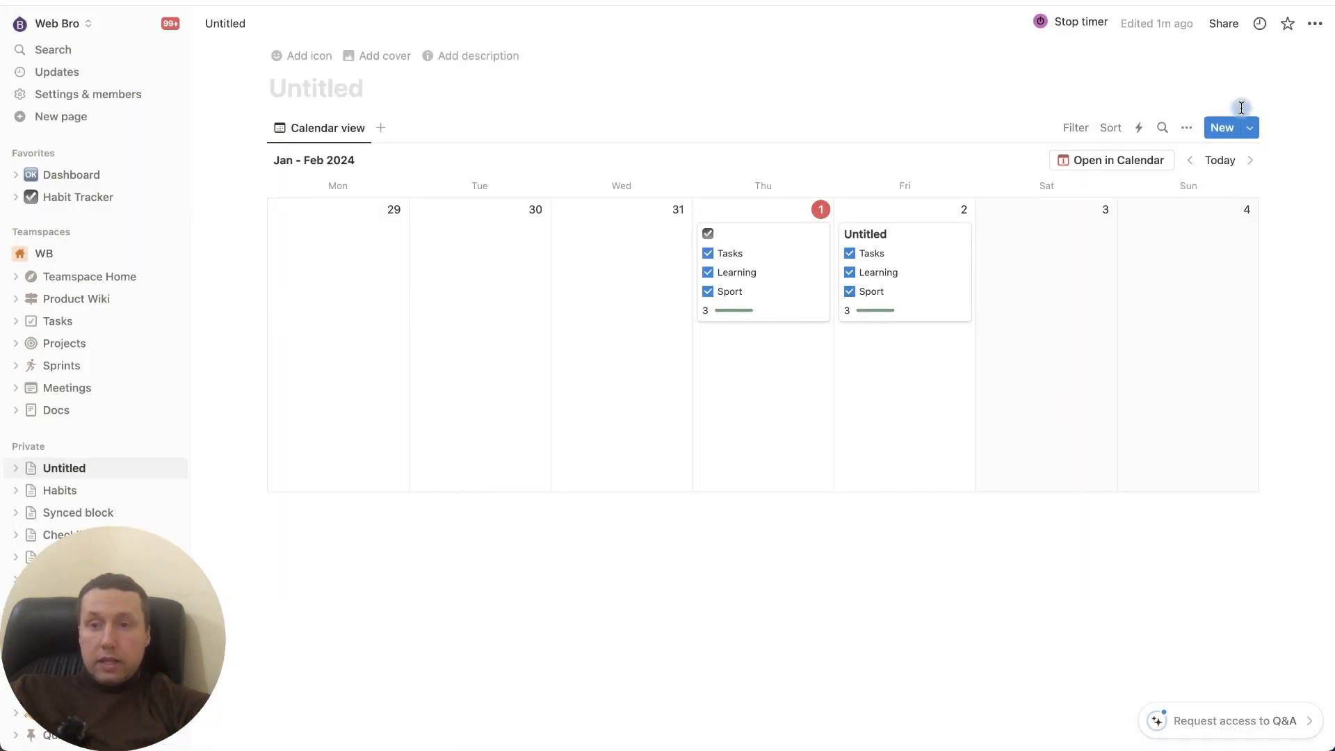
# Set the chequered flag template as the default for all views in the database
pyautogui.click(1249, 128)
pyautogui.click(1306, 186)
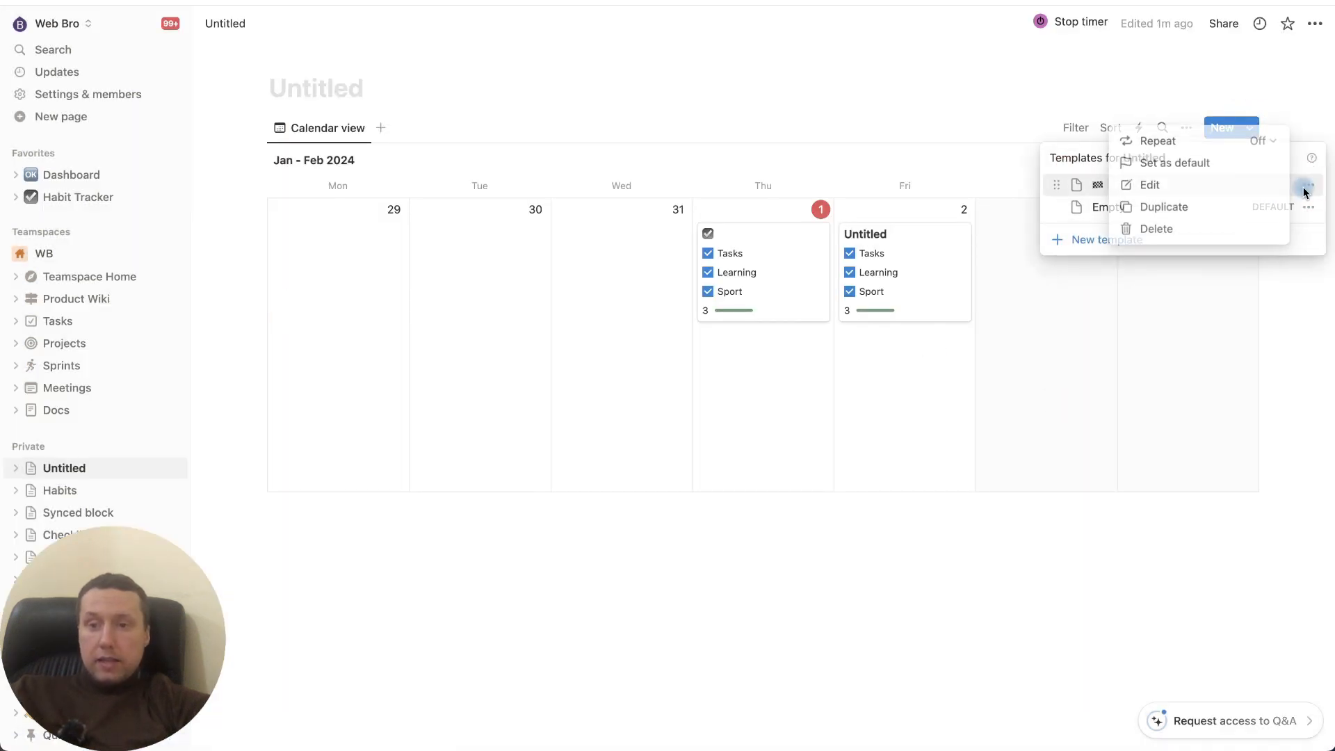
pyautogui.click(1228, 165)
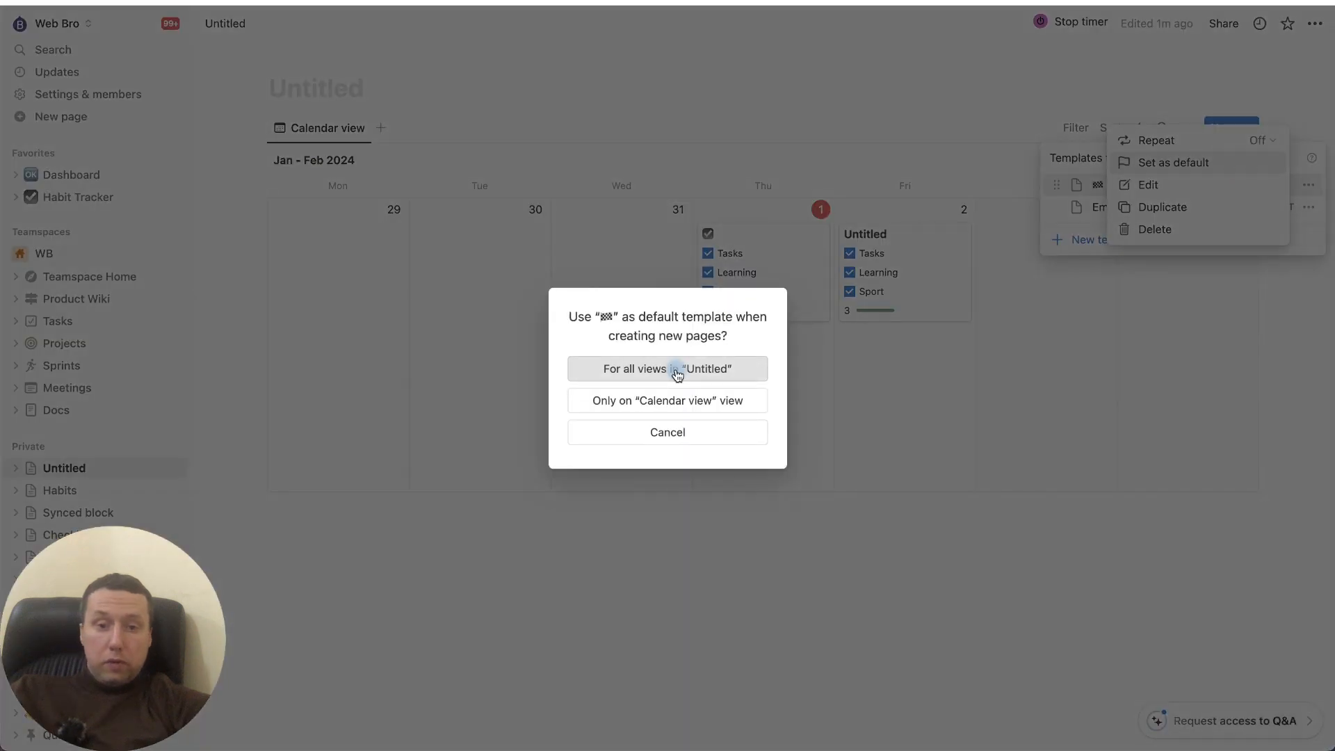
pyautogui.click(677, 371)
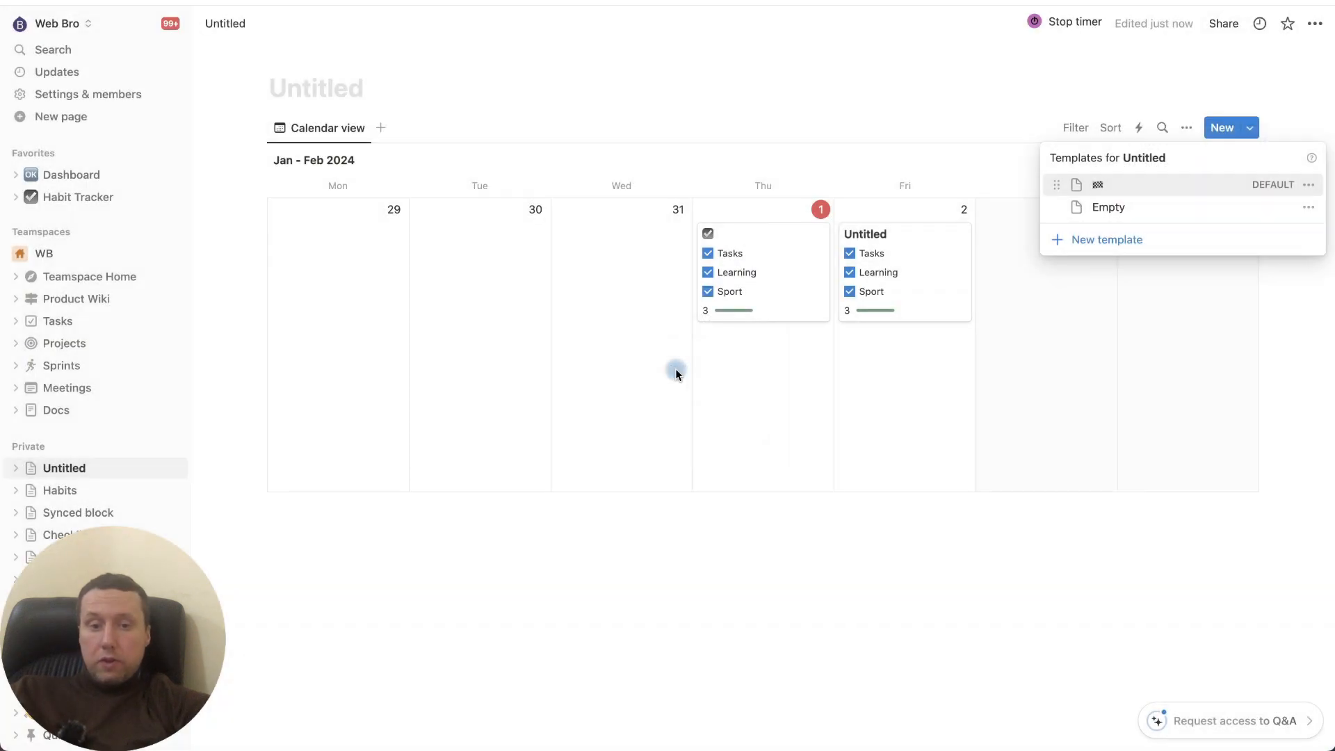
# Set the chequered flag template to repeat daily, every 1 day, and save the schedule
pyautogui.click(1310, 188)
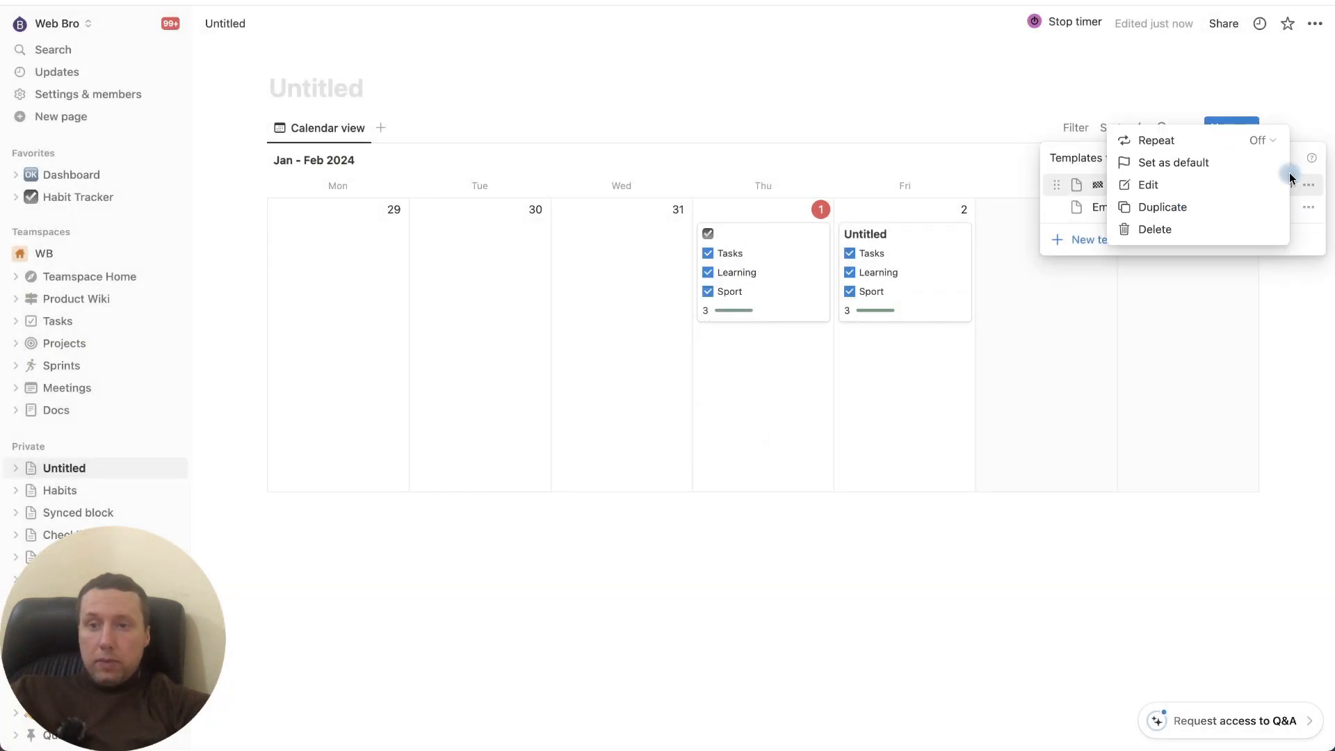
pyautogui.click(1237, 141)
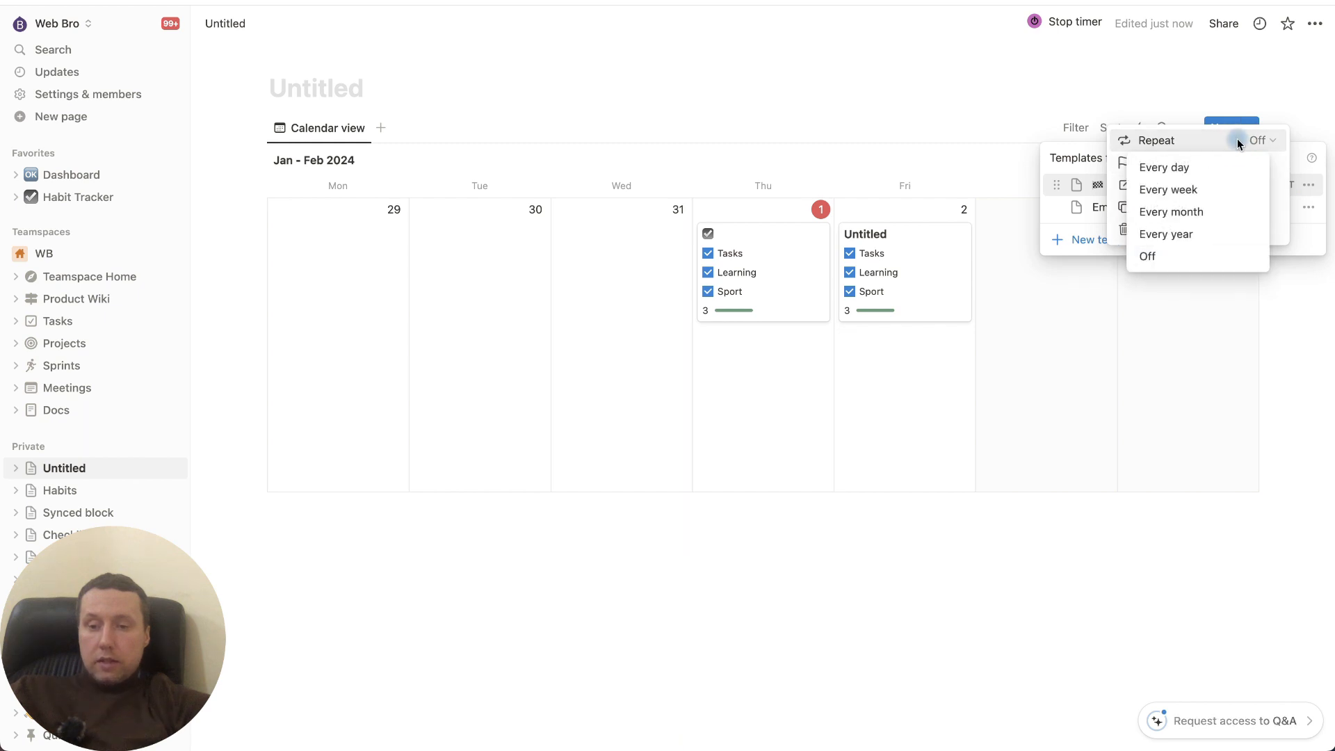
pyautogui.click(1182, 169)
pyautogui.moveTo(1189, 200); pyautogui.dragTo(1171, 201)
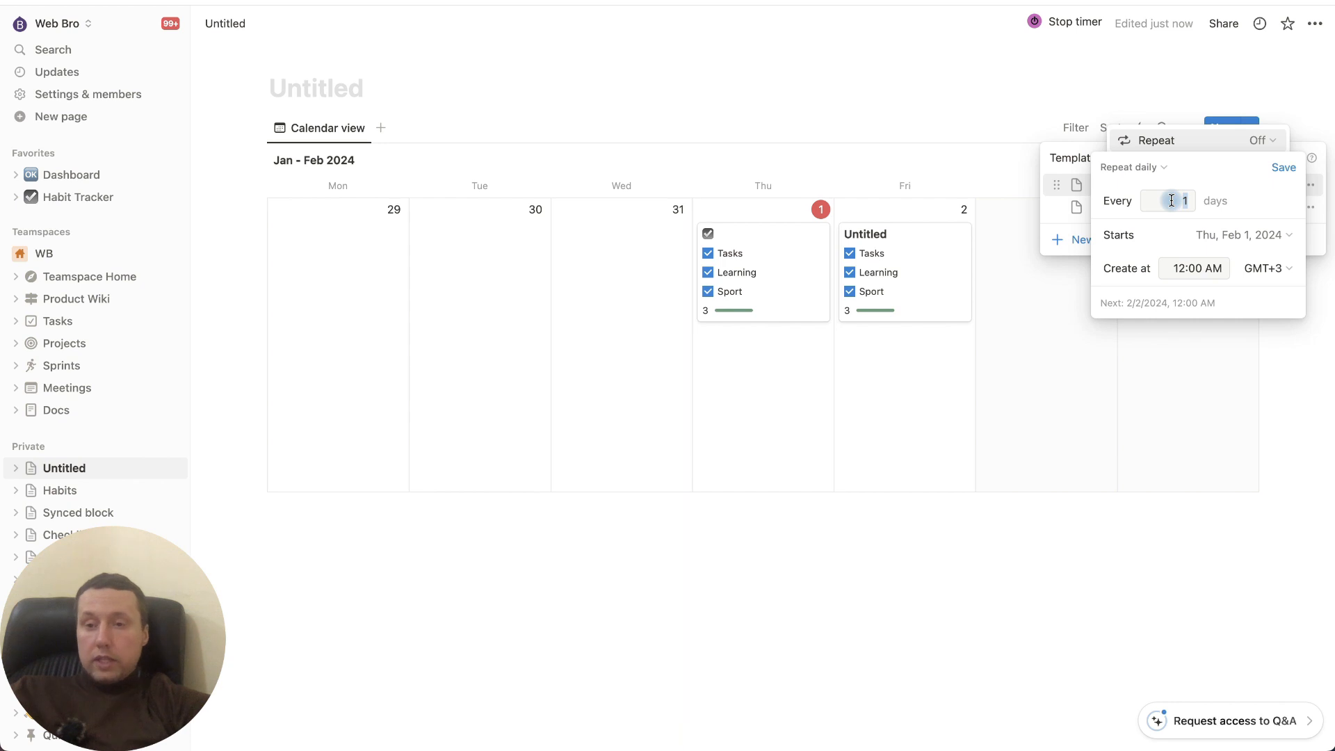
pyautogui.write('1')
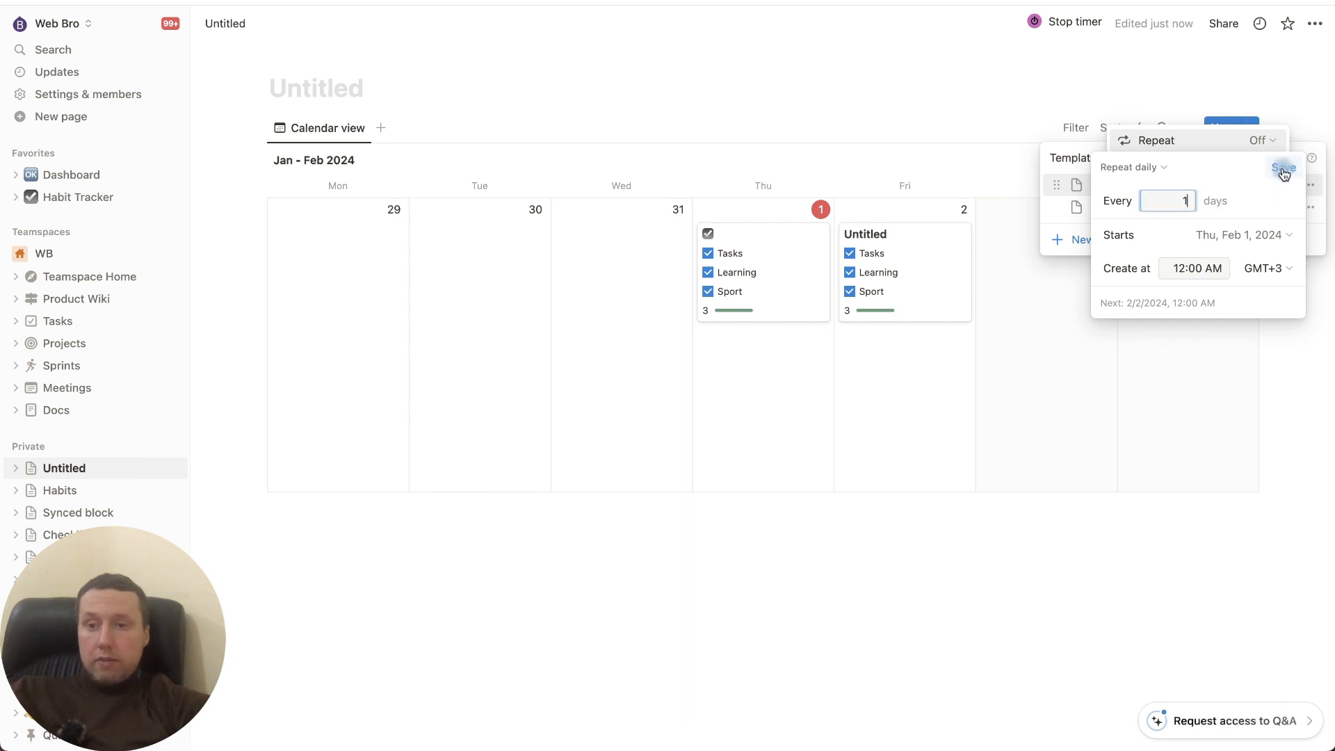
pyautogui.click(1283, 169)
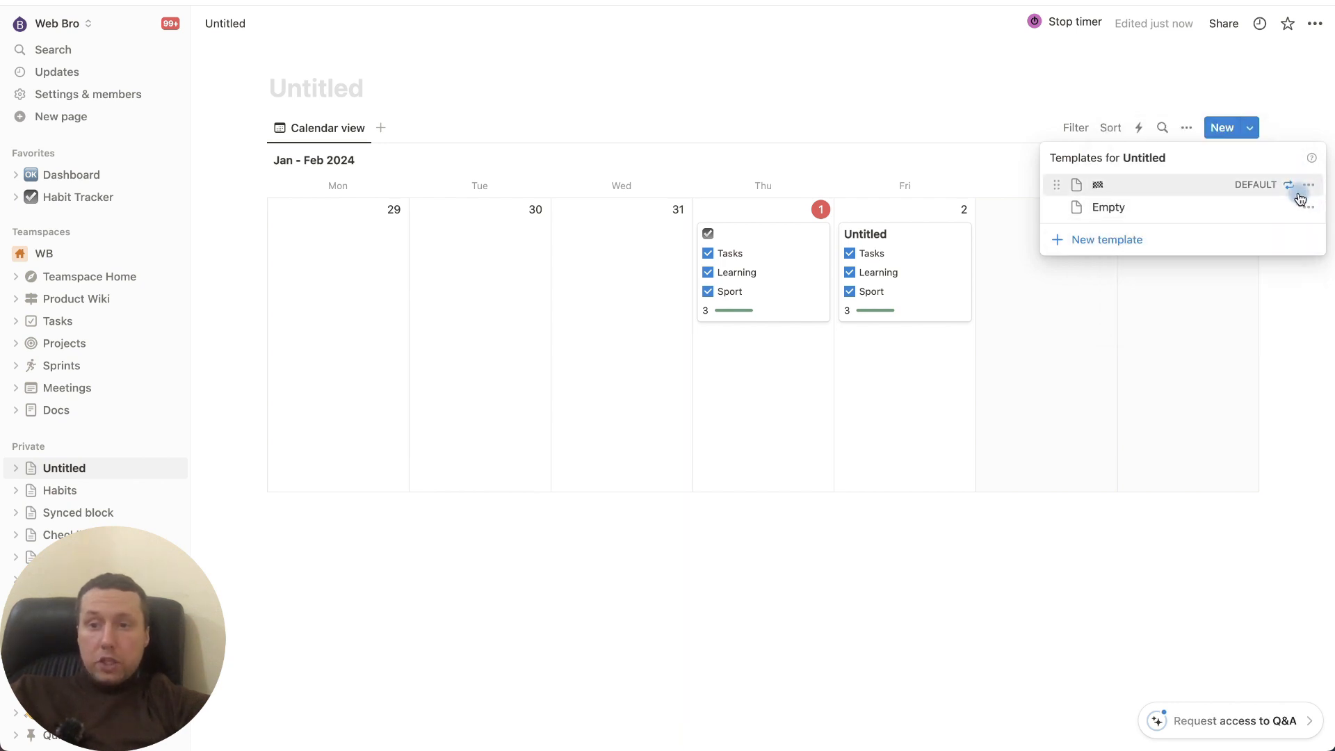
pyautogui.press('Escape')
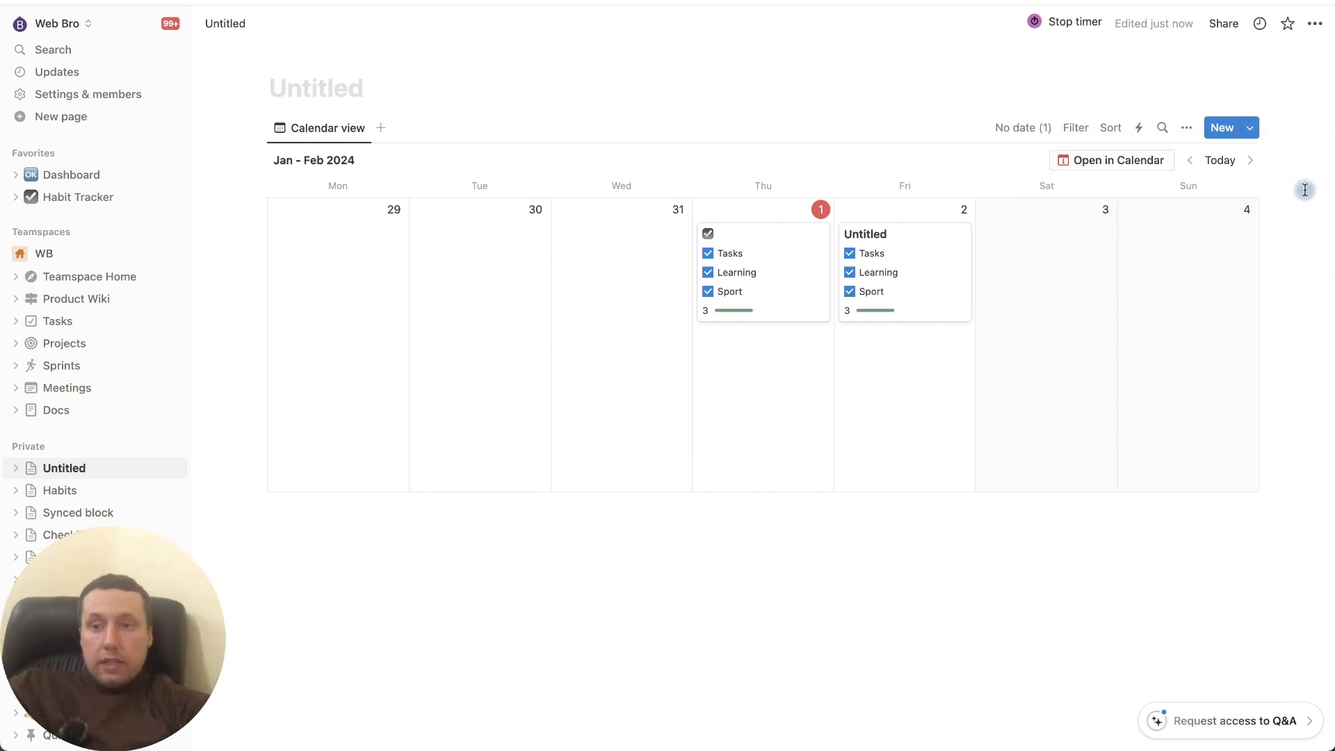
# Change the calendar layout to show entries by Created time
pyautogui.click(1255, 130)
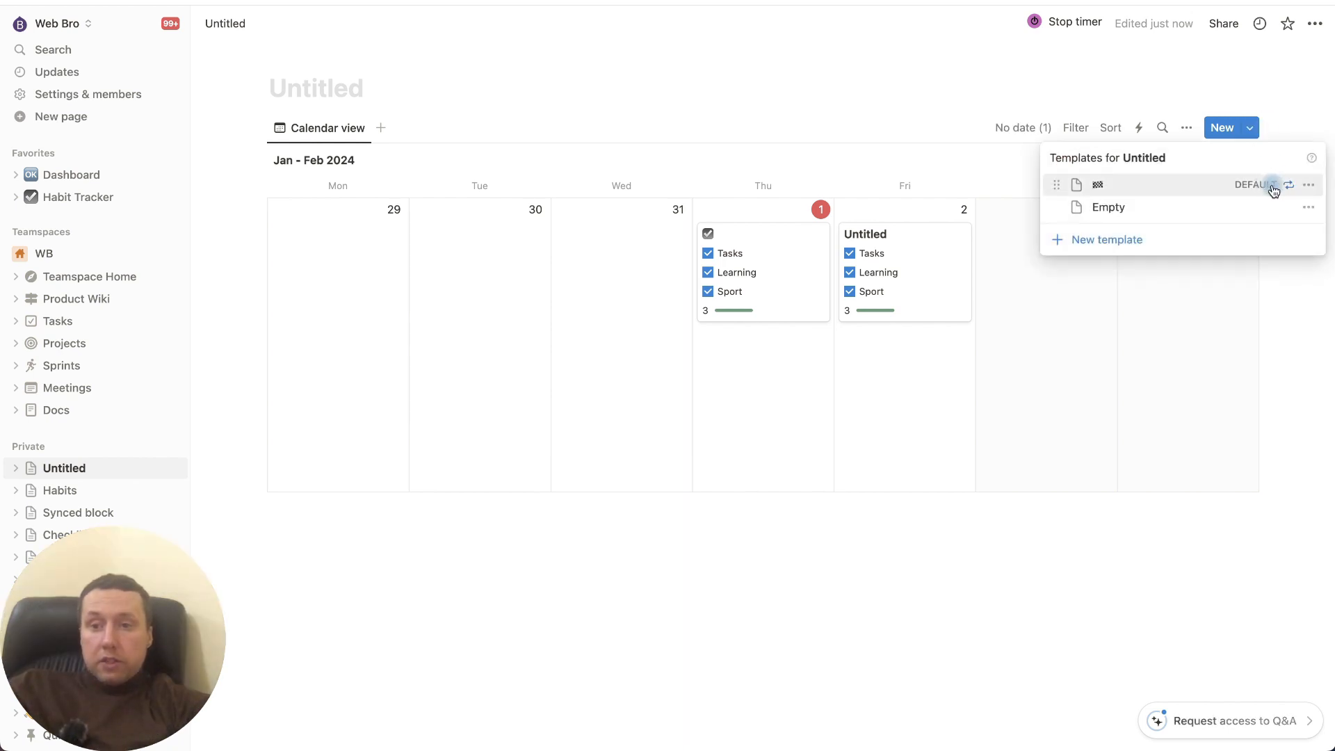
pyautogui.click(1187, 129)
pyautogui.click(1186, 130)
pyautogui.click(1200, 227)
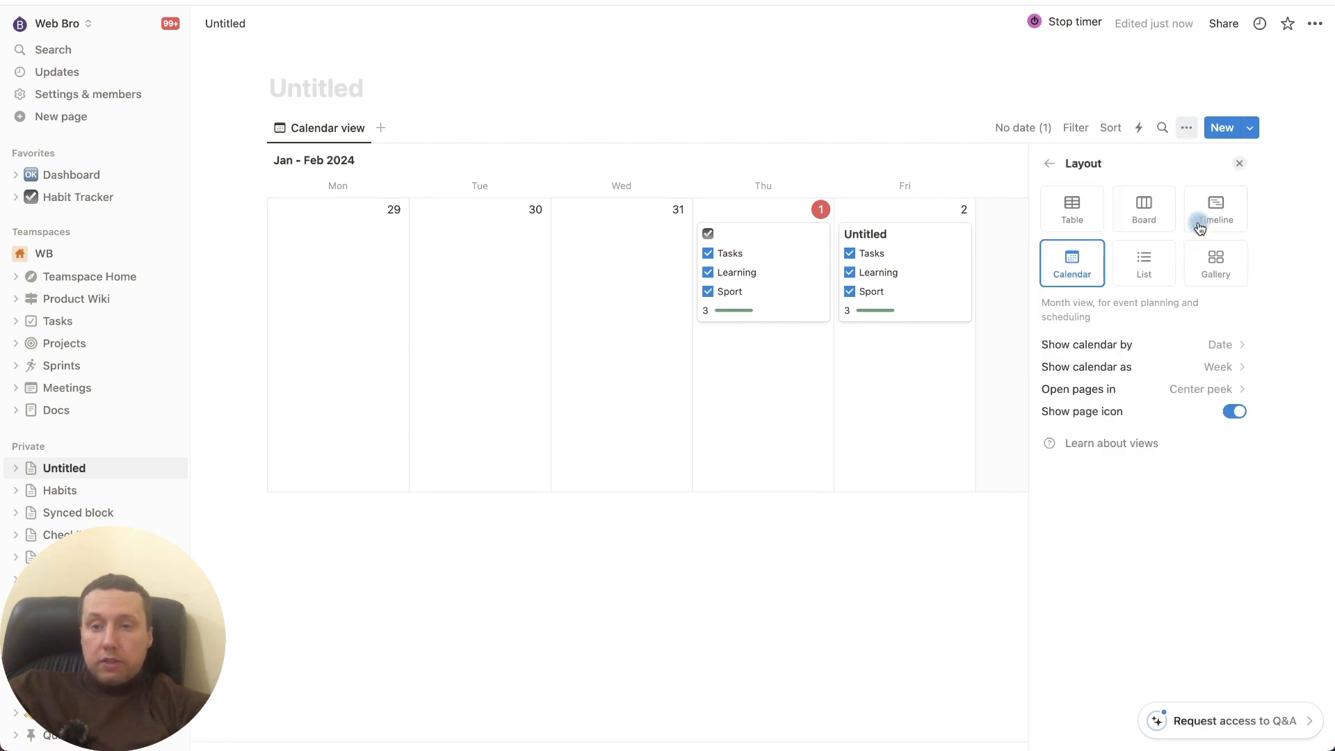
pyautogui.click(1191, 343)
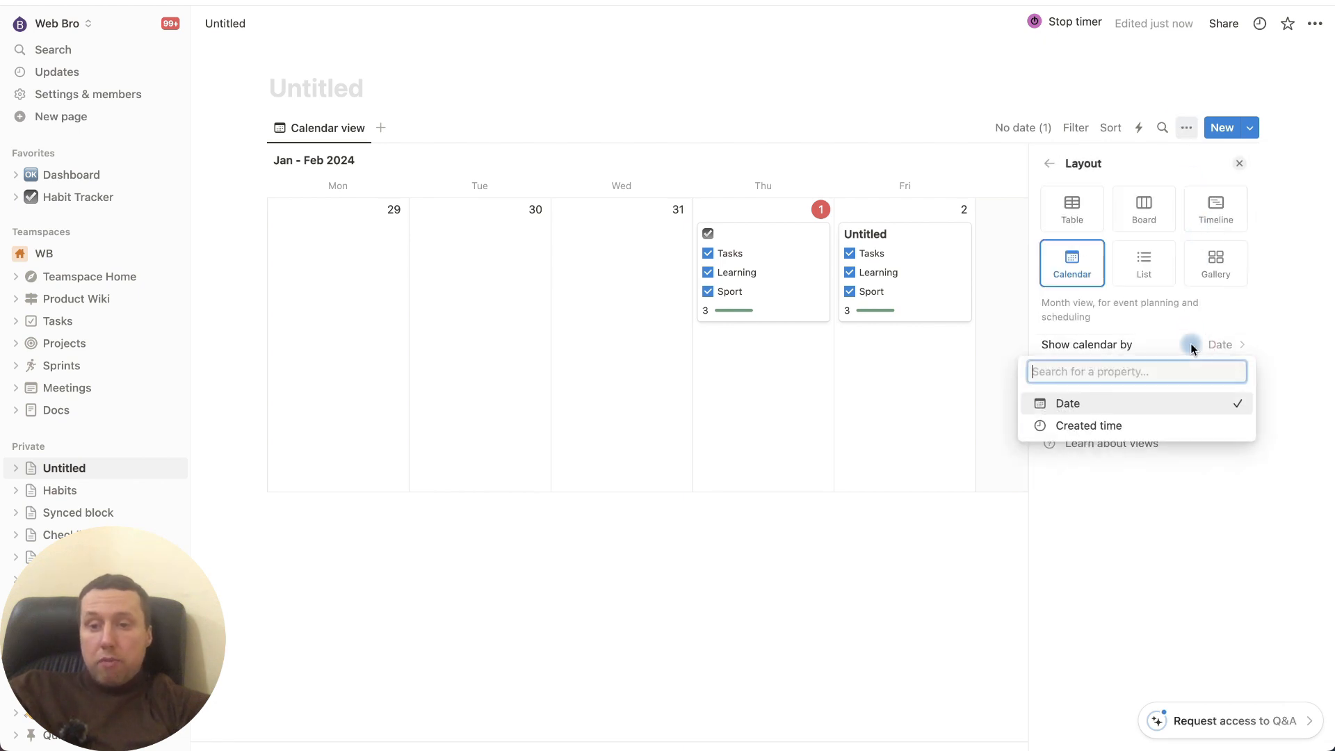
pyautogui.click(1162, 427)
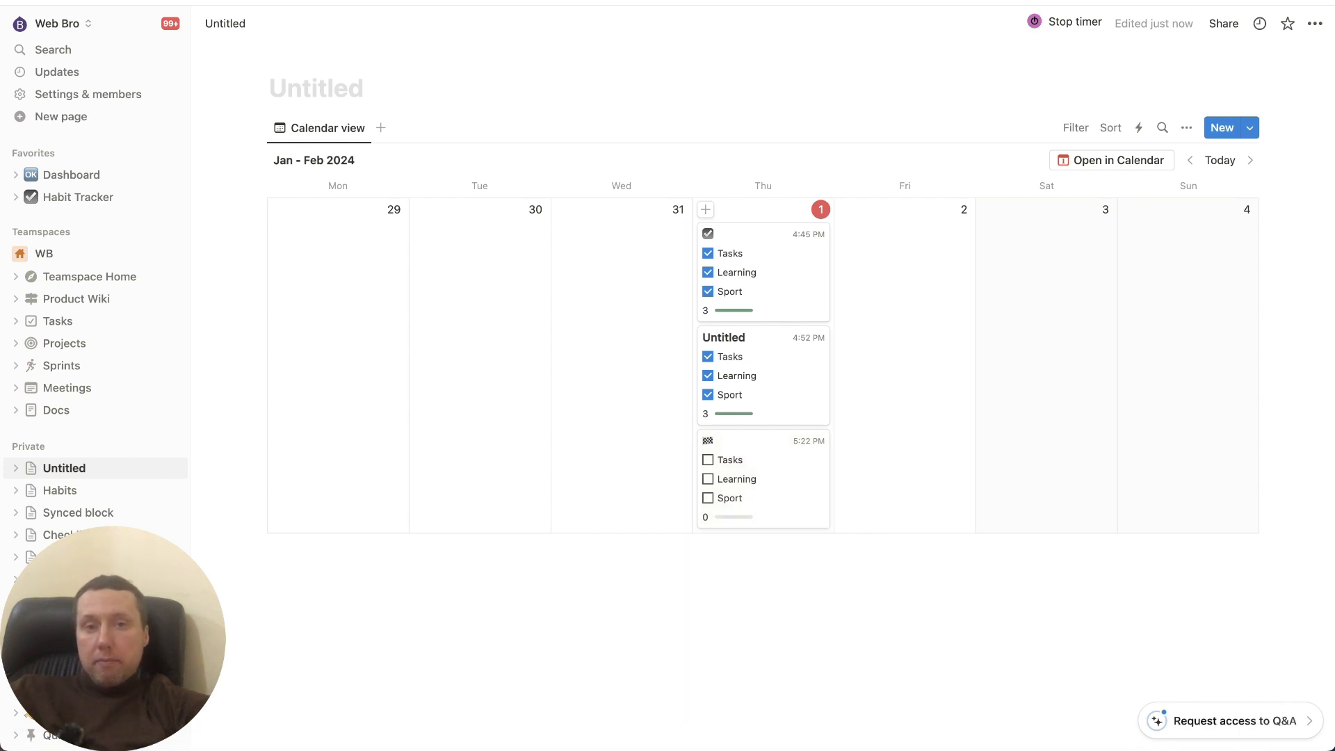
# Set the chequered flag template's daily repeat to create entries at 6:00 AM and save it
pyautogui.click(1250, 128)
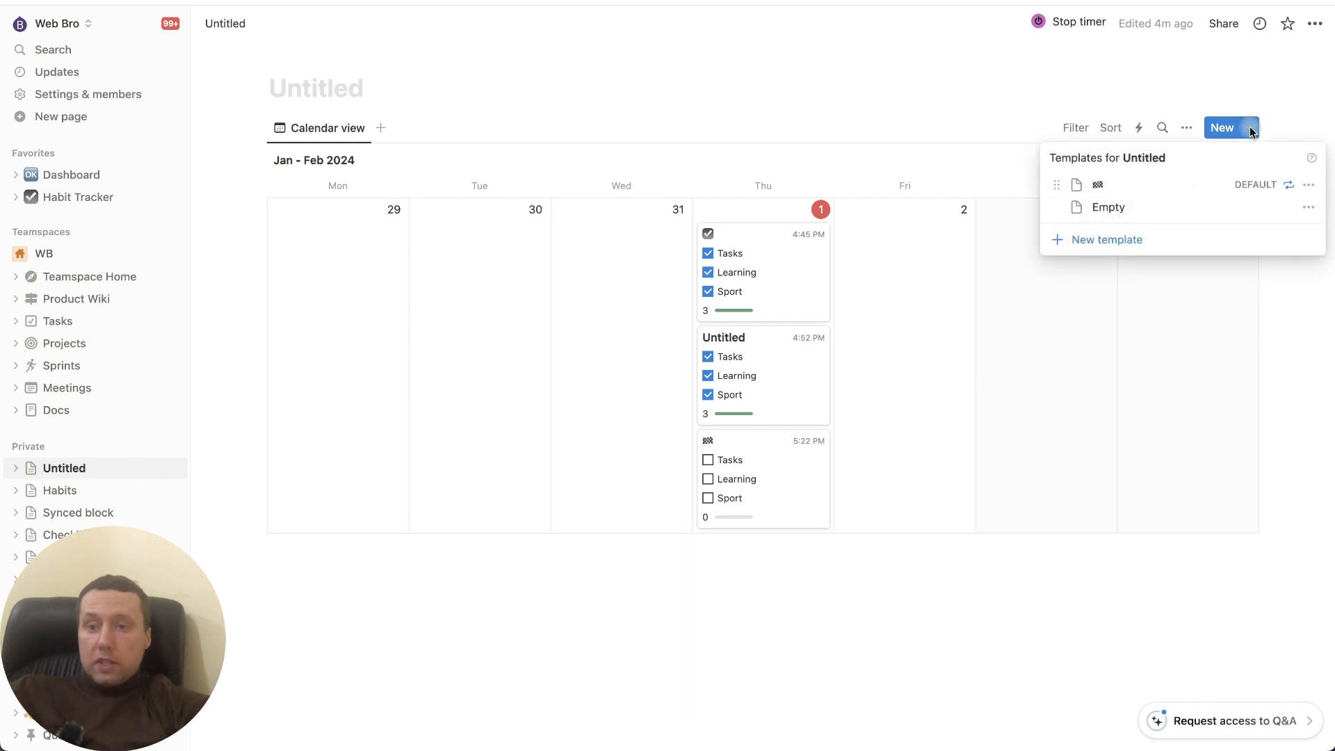
pyautogui.click(1309, 185)
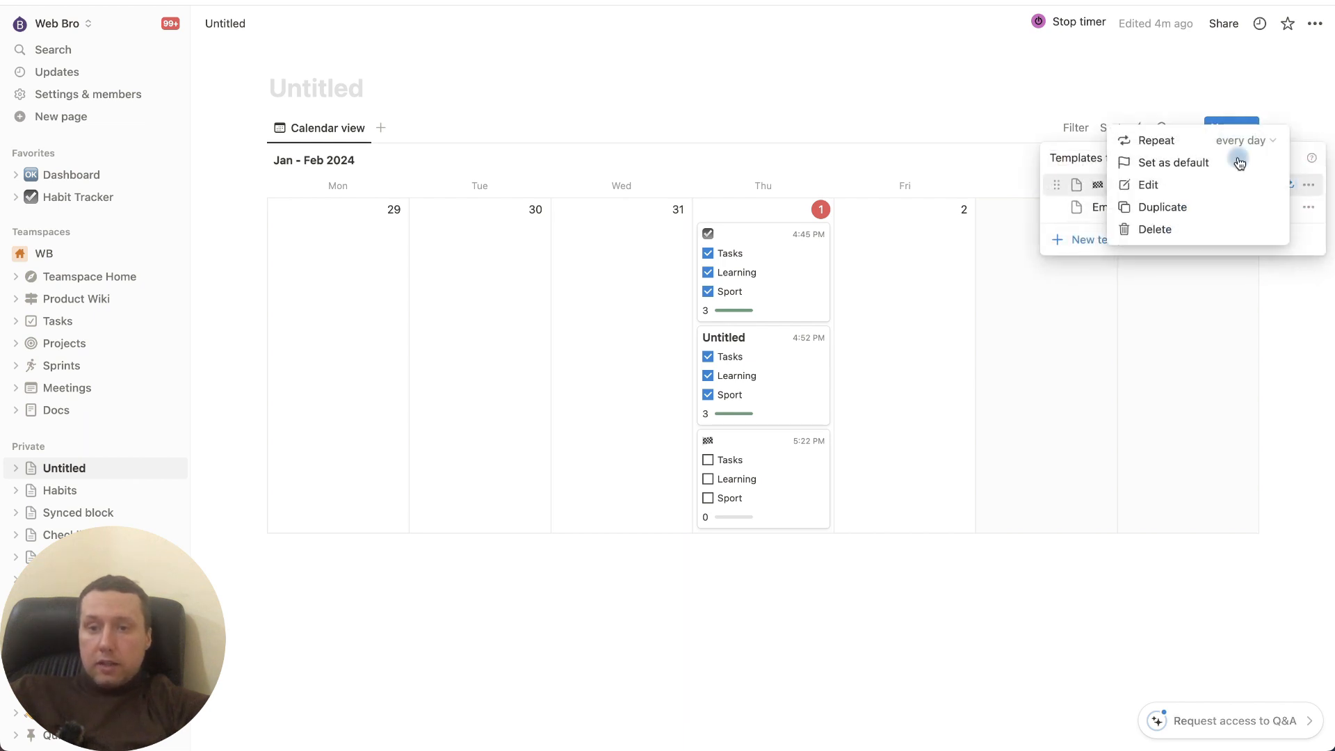
pyautogui.click(1177, 142)
pyautogui.moveTo(1186, 270); pyautogui.dragTo(1170, 271)
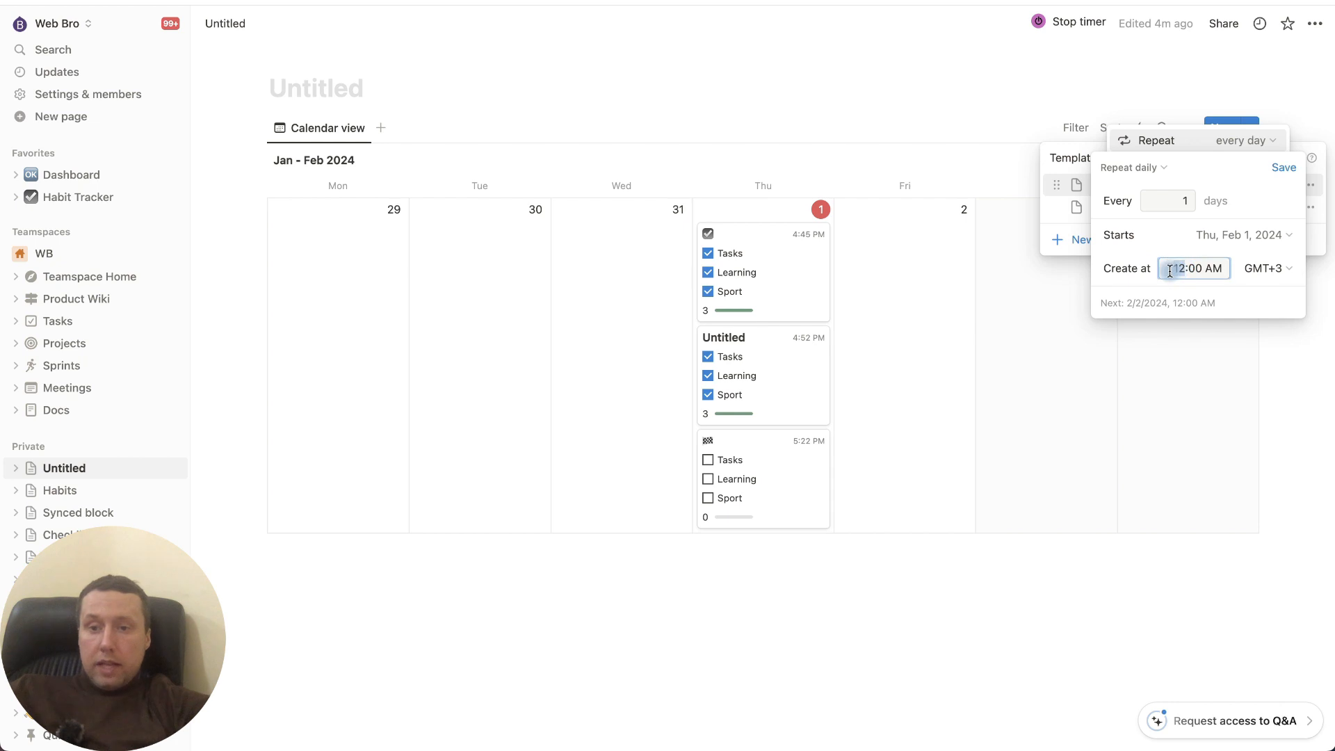
pyautogui.write('6')
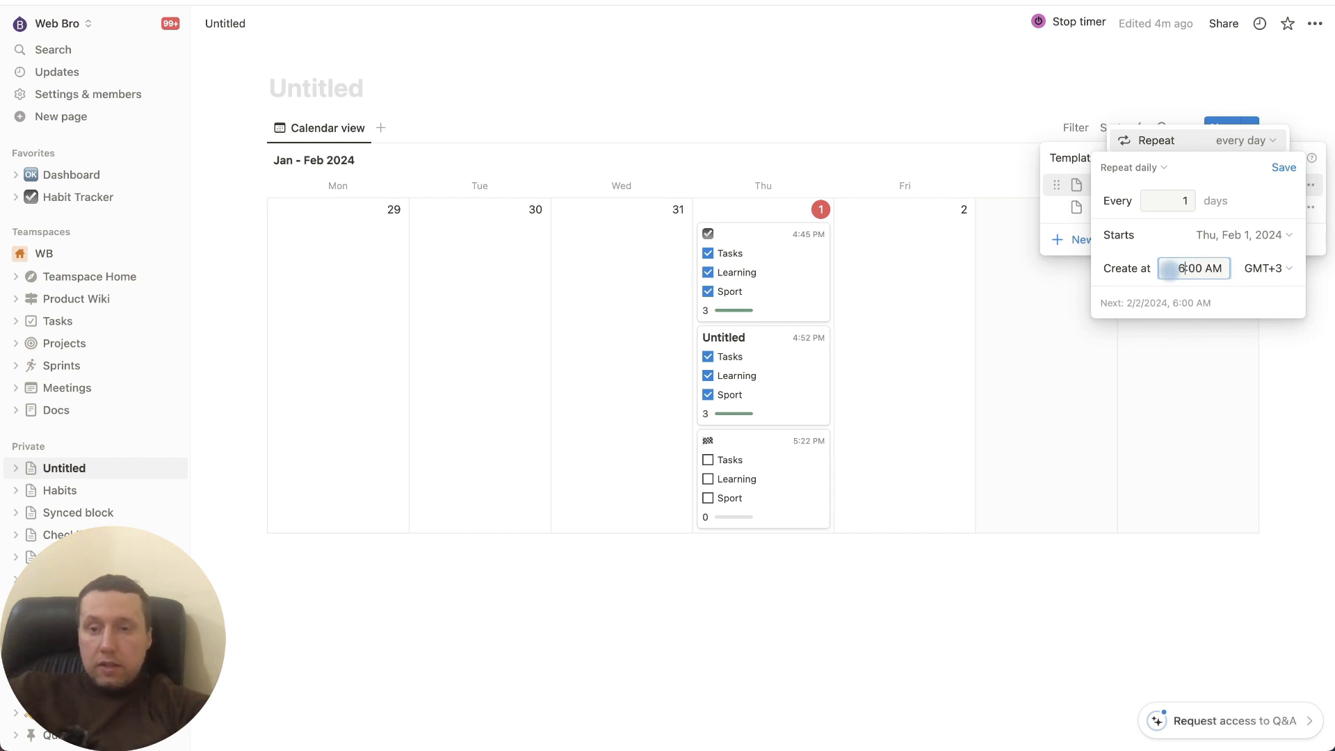
pyautogui.click(1284, 167)
pyautogui.click(1203, 364)
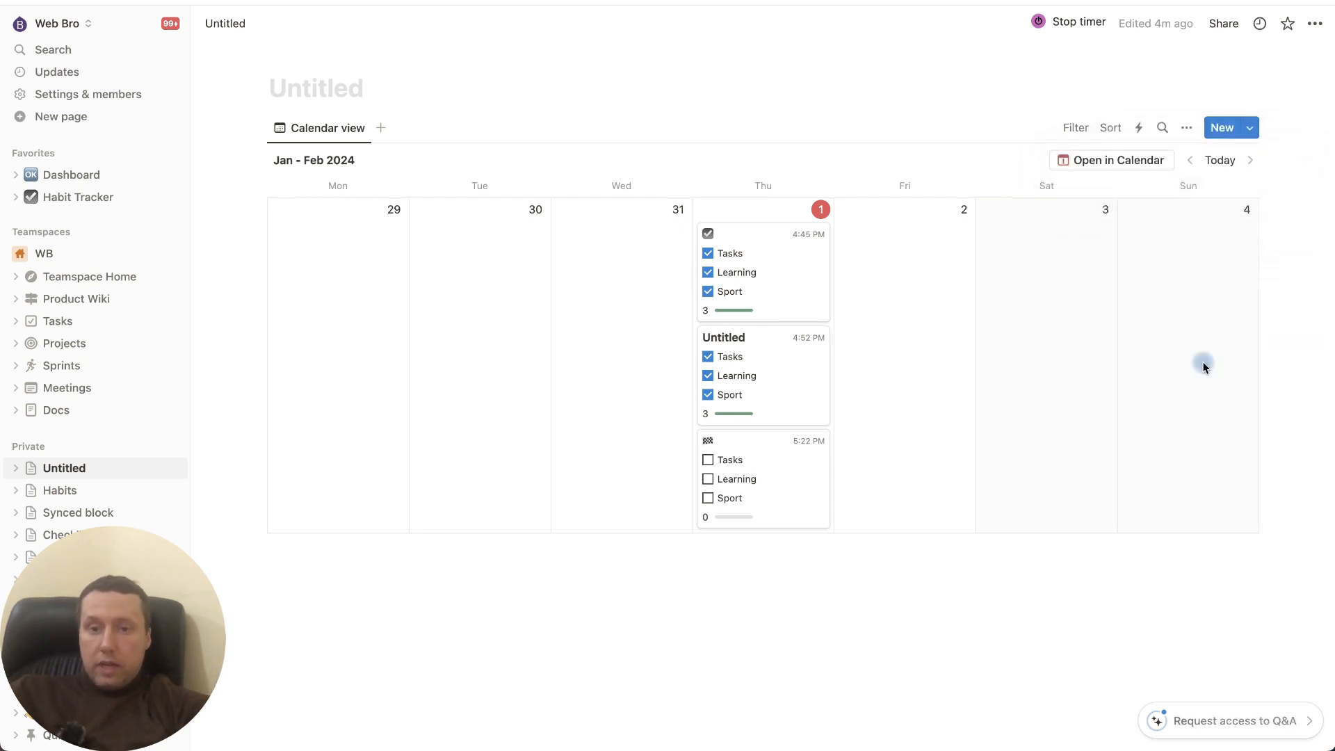
# Delete the check mark entry and the Untitled entry from February 1, keeping the chequered flag entry
pyautogui.click(766, 303)
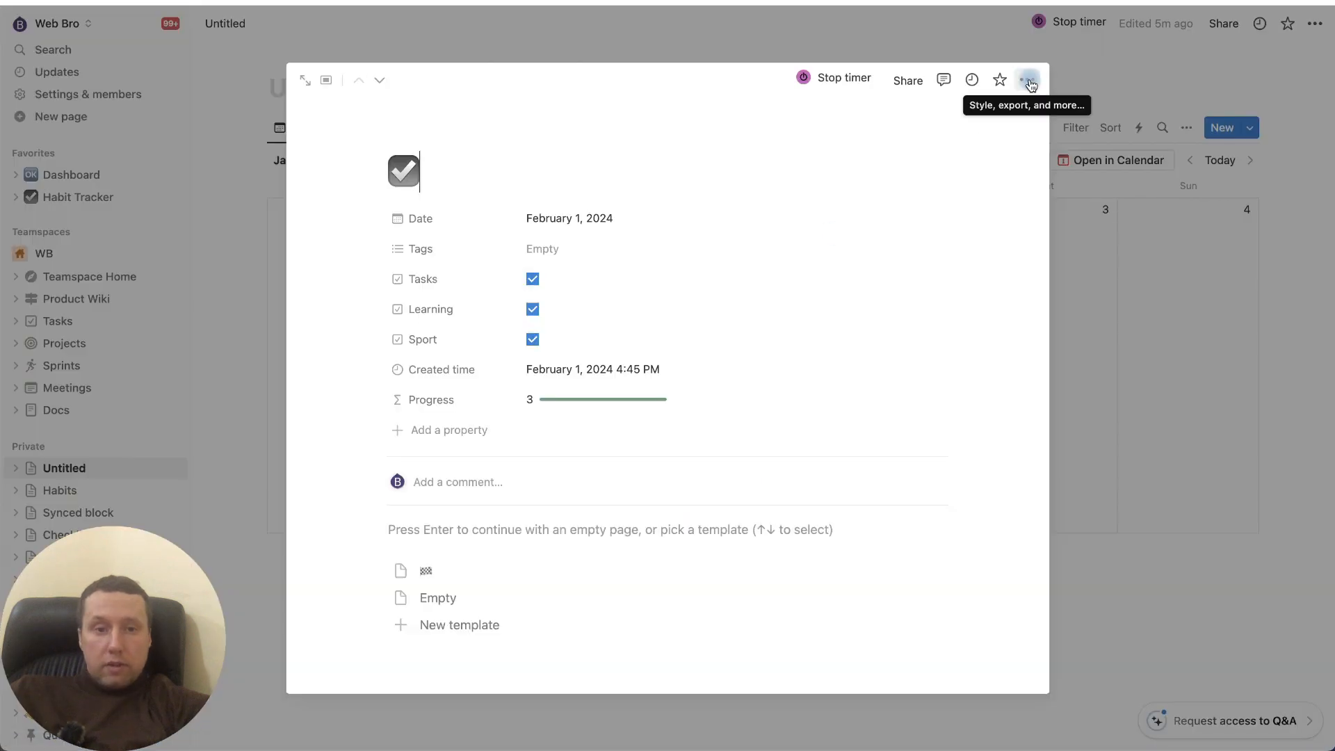
pyautogui.click(1029, 82)
pyautogui.click(1018, 551)
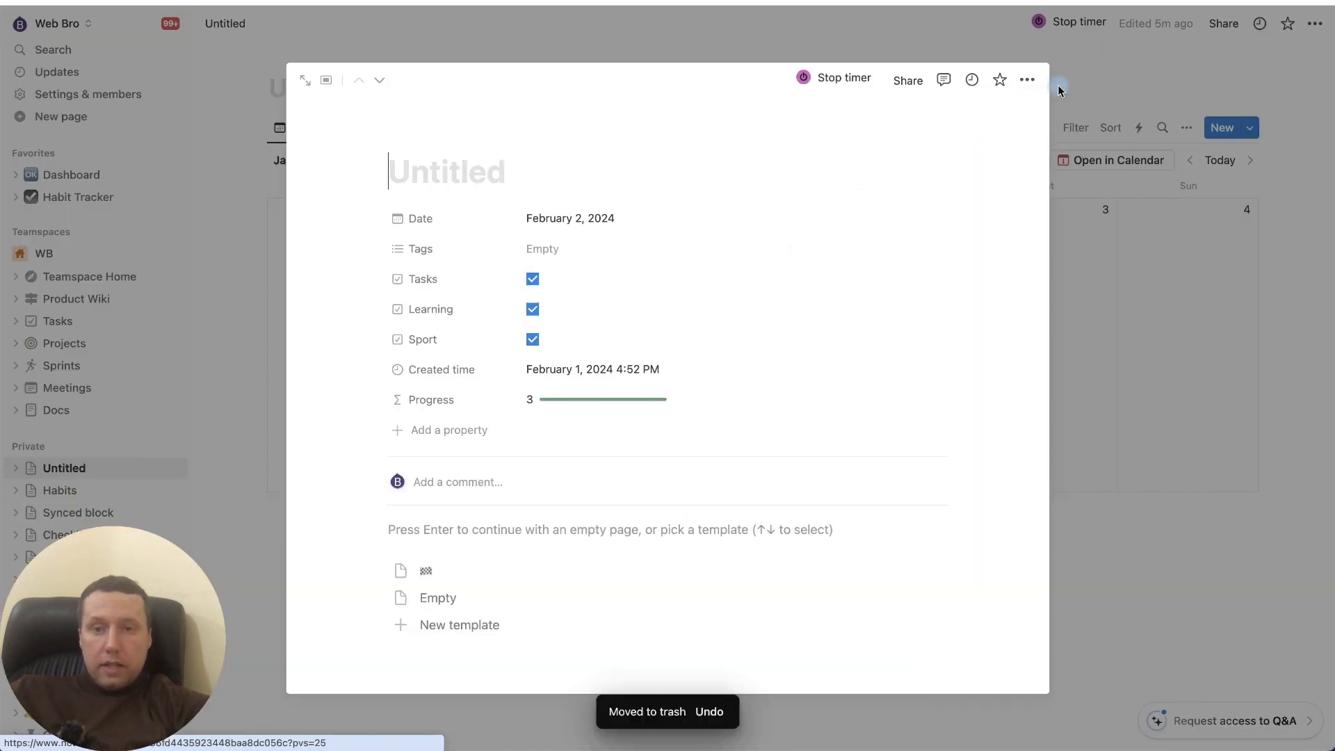
pyautogui.click(1069, 312)
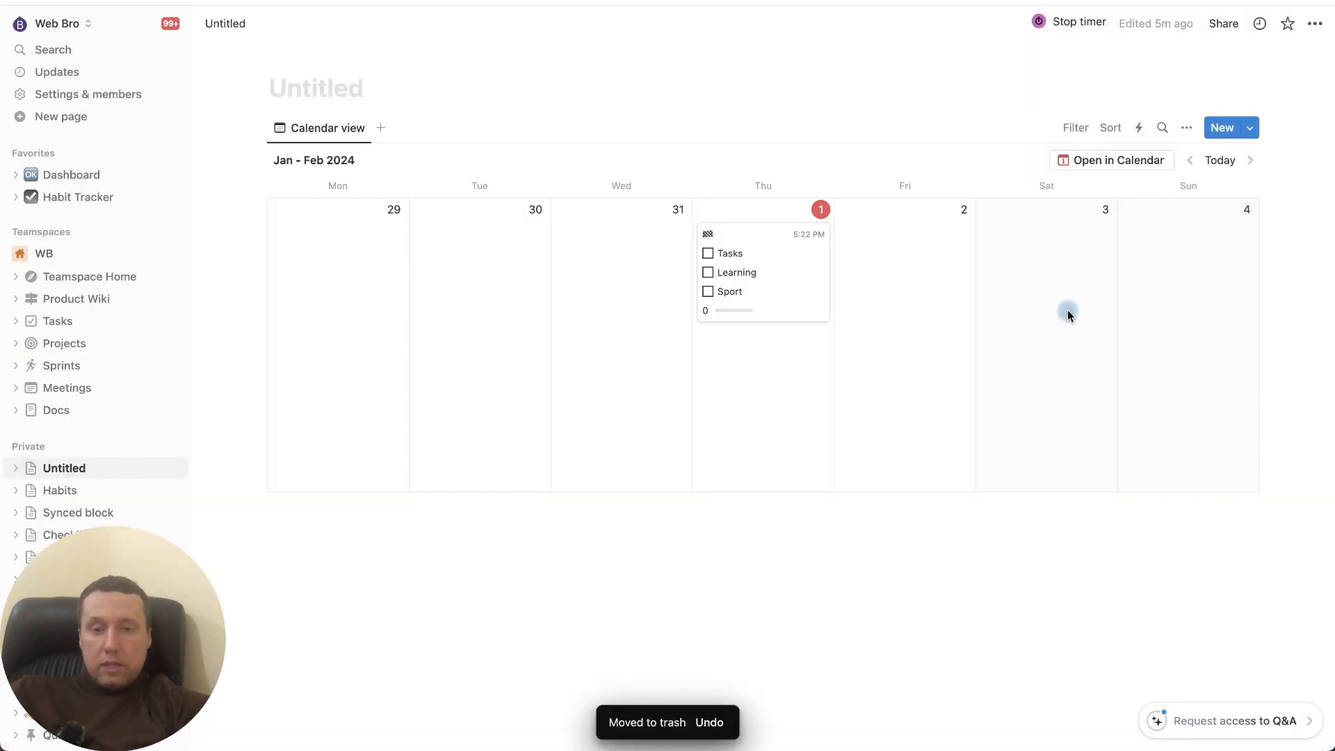
# Mark Tasks, Learning and Sport as done on the February 1 chequered flag entry
pyautogui.click(709, 255)
pyautogui.click(708, 274)
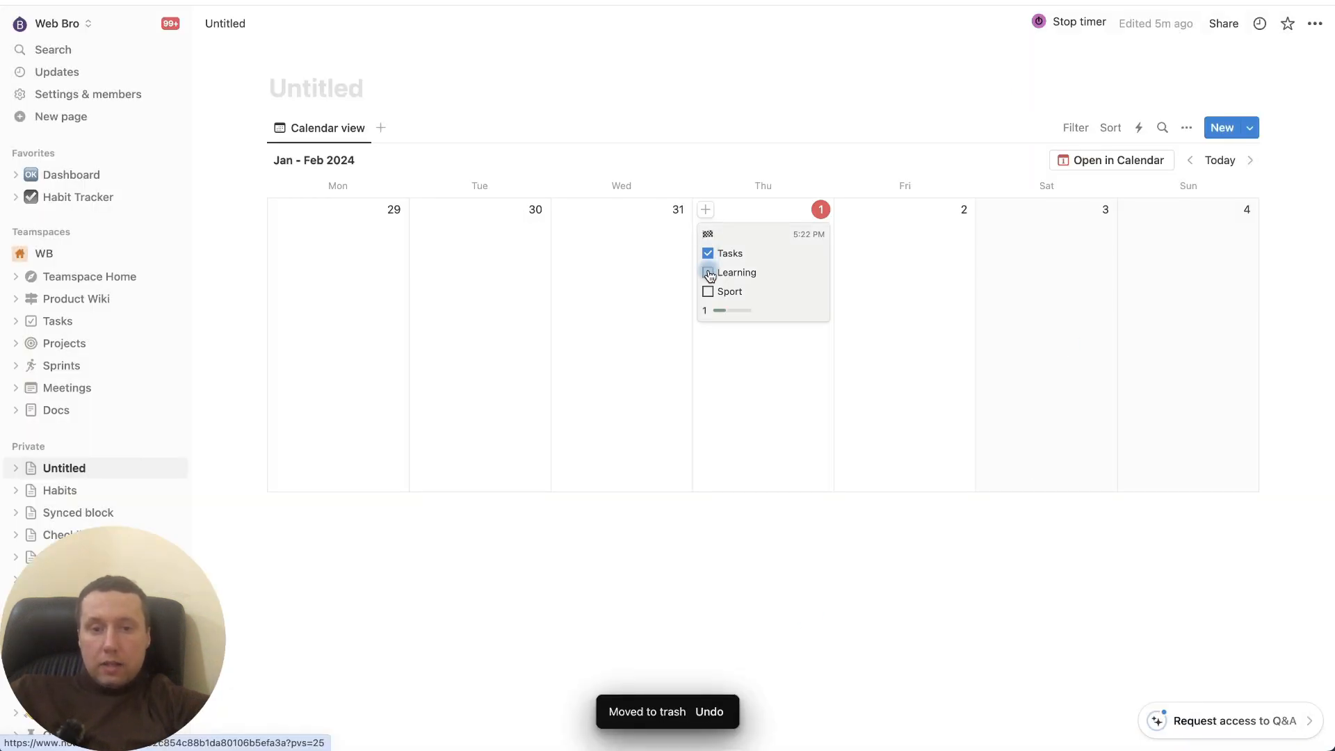
pyautogui.click(708, 293)
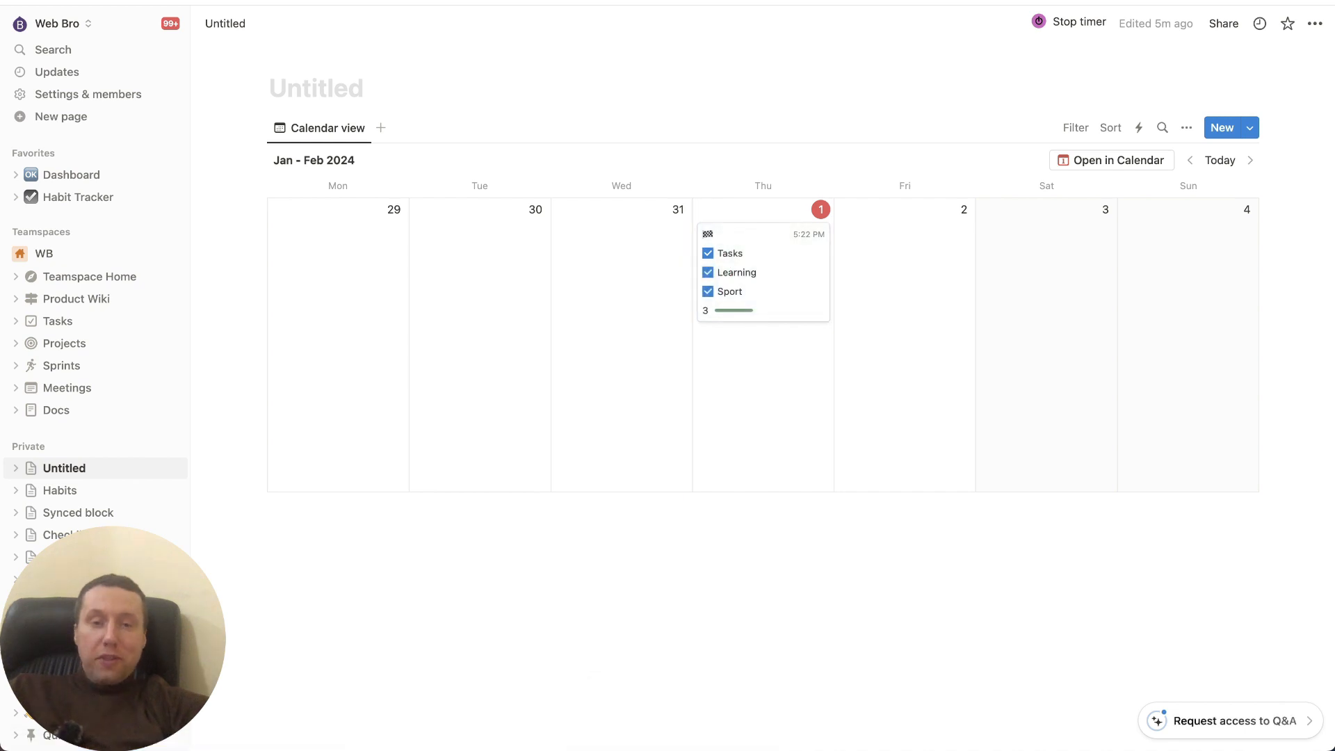